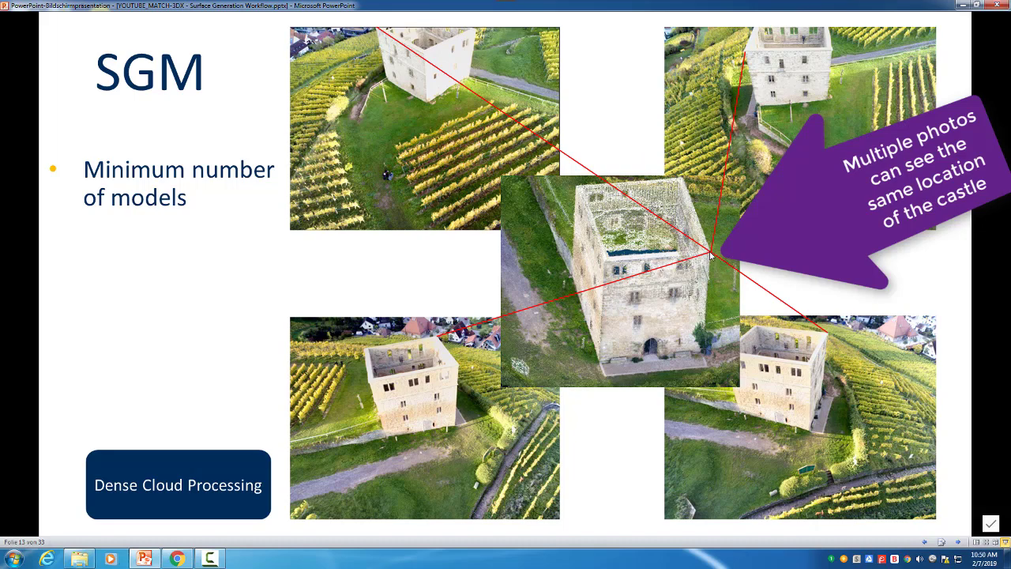
Step: Play the orange overlap-arrow animations for the right-hand and lower photos on the SGM slide
left_click(710, 254)
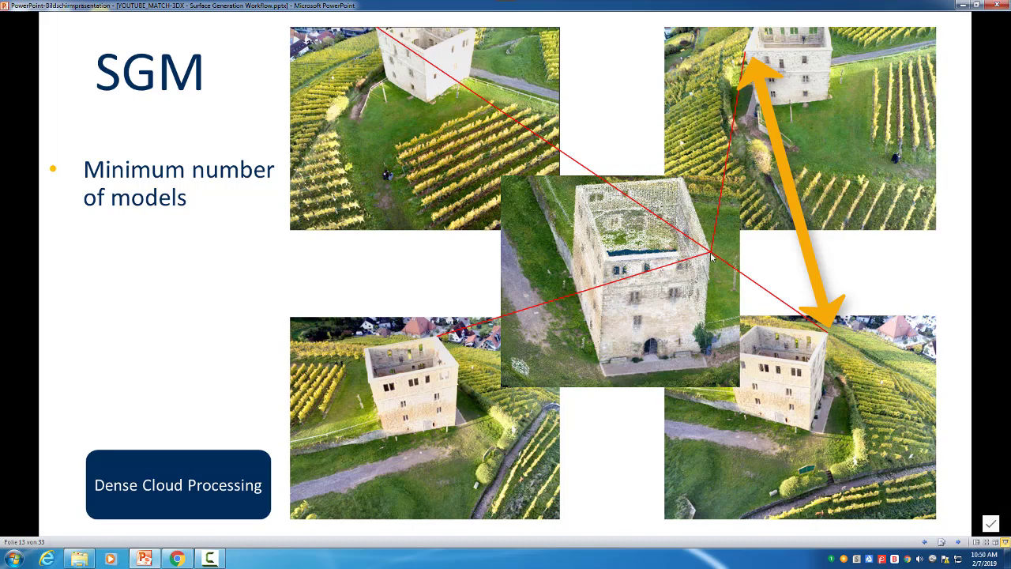
key("Right")
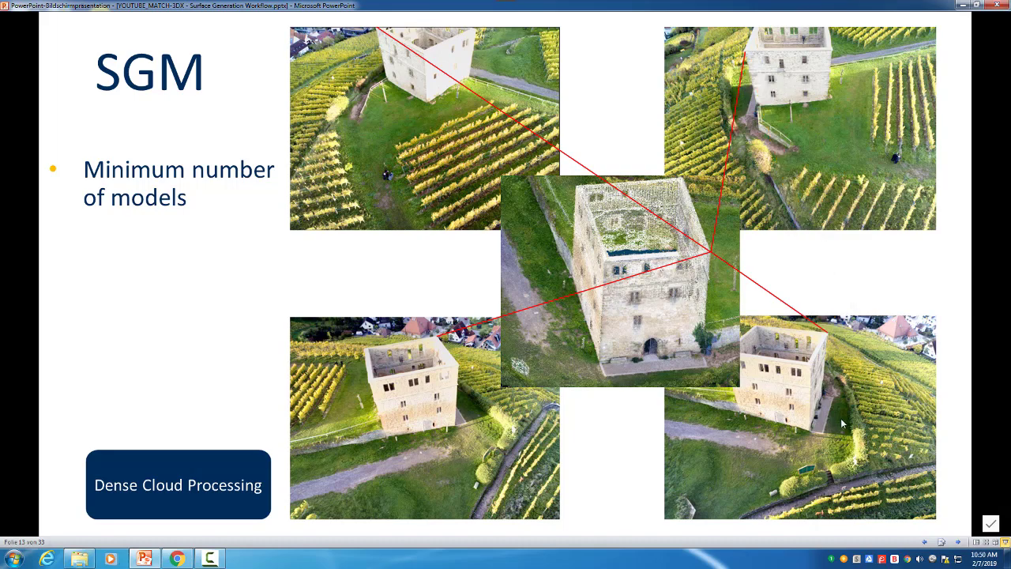
key("Right")
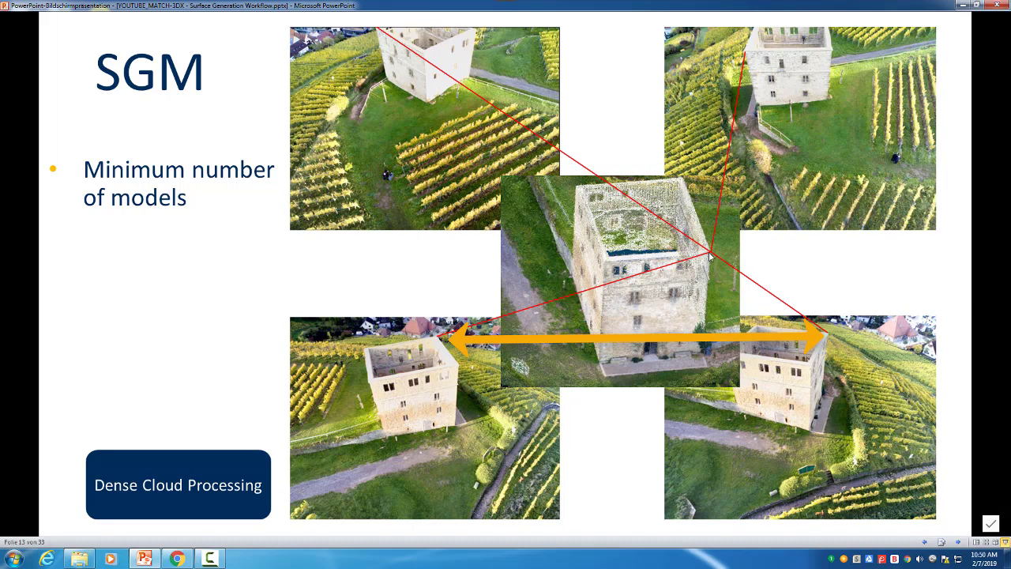
key("Right")
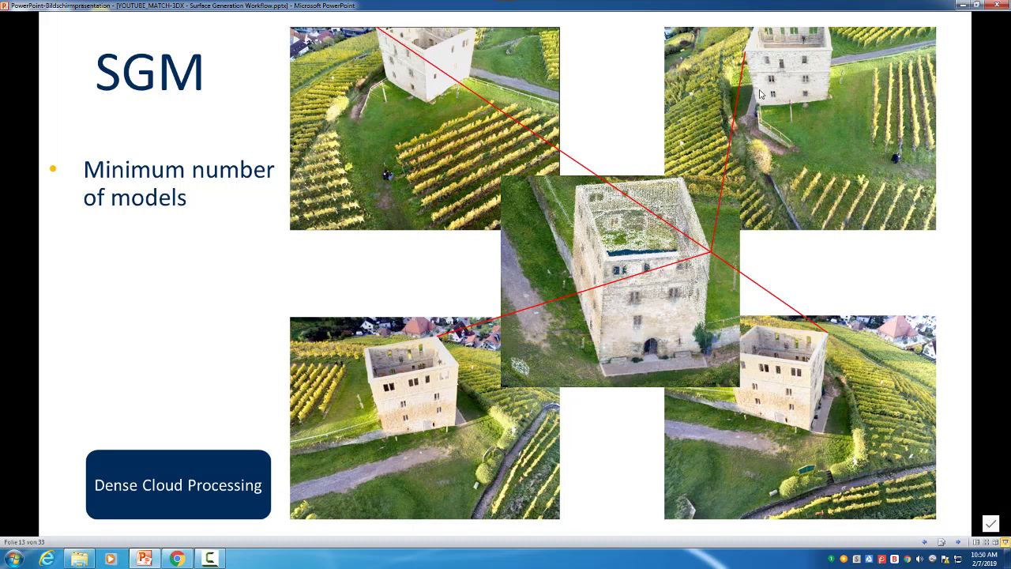
Step: Advance through Scenario and overlap to the Probability renders and show the cylinder callout
left_click(630, 259)
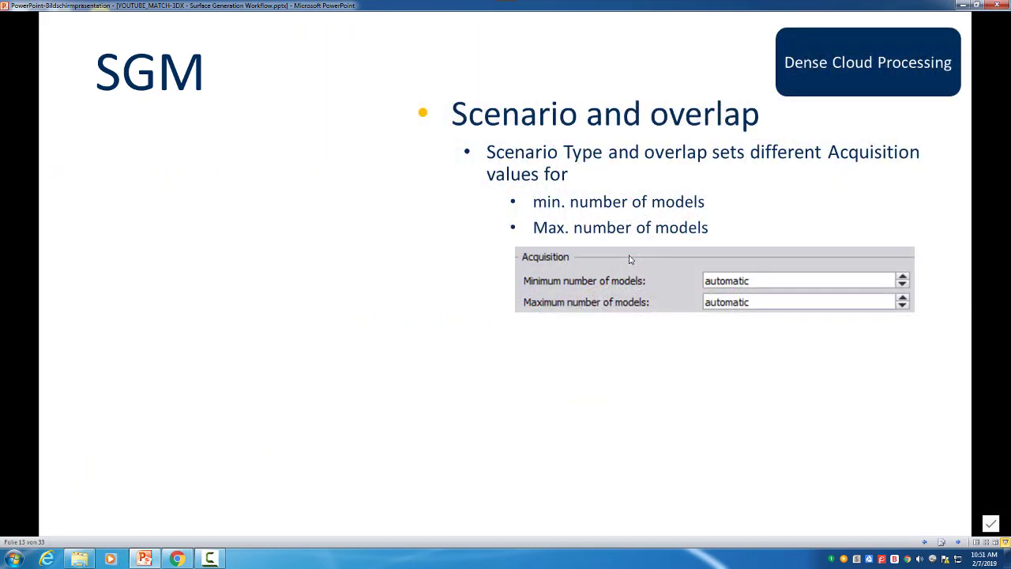
left_click(630, 259)
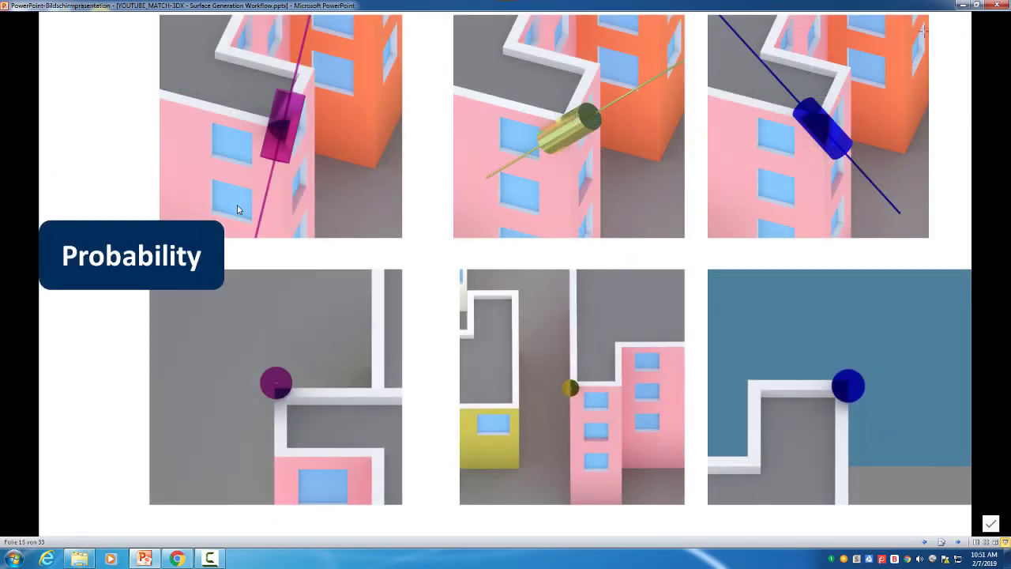
left_click(322, 53)
Step: Reveal the second-model probability callout and the arrow beside the green cylinder
left_click(294, 108)
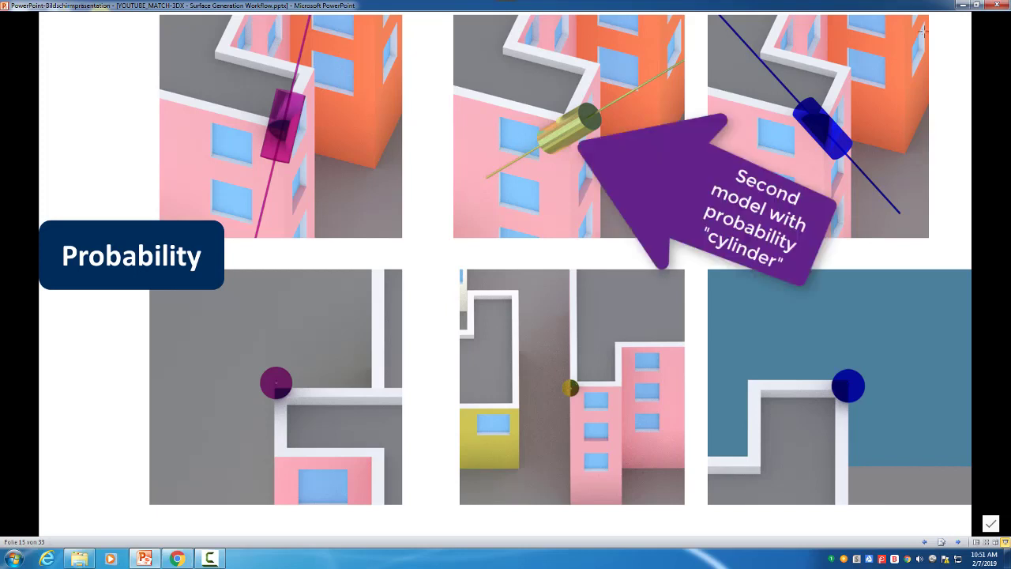
left_click(565, 132)
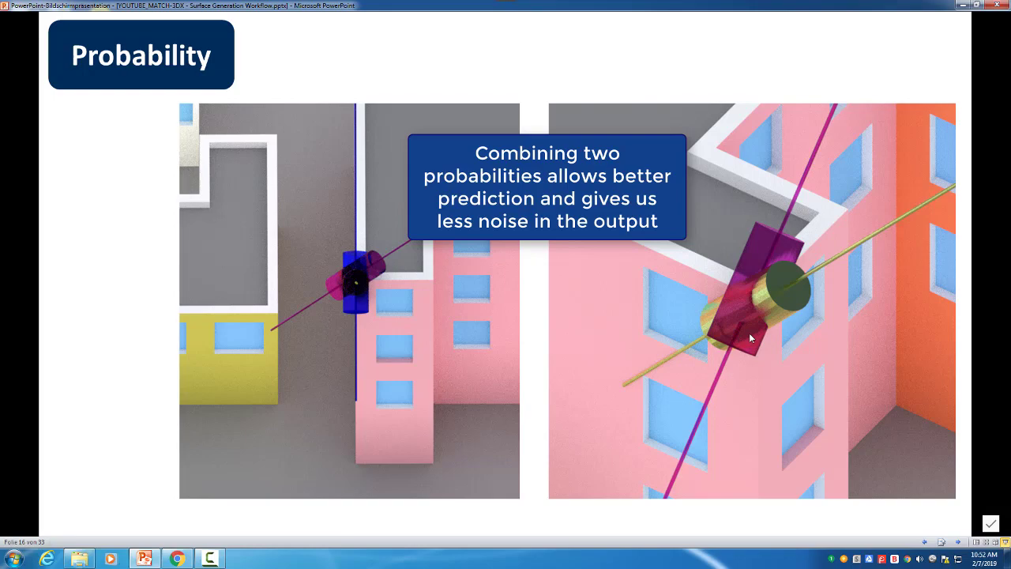
Step: Revisit the SGM slide, then move forward to the Dense Cloud Pre-Process low-texture removal slide
left_click(749, 333)
left_click(749, 333)
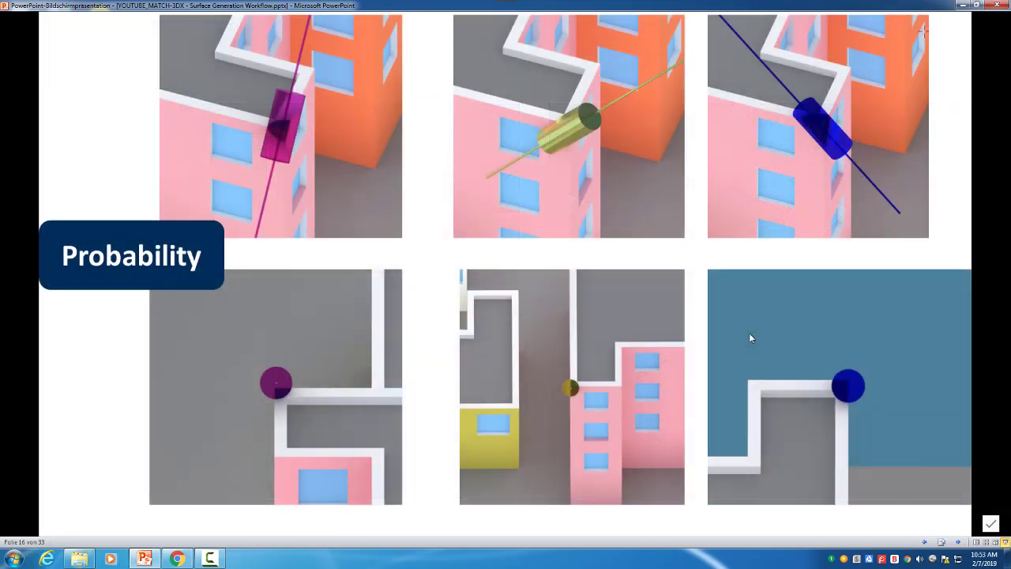
key("Left")
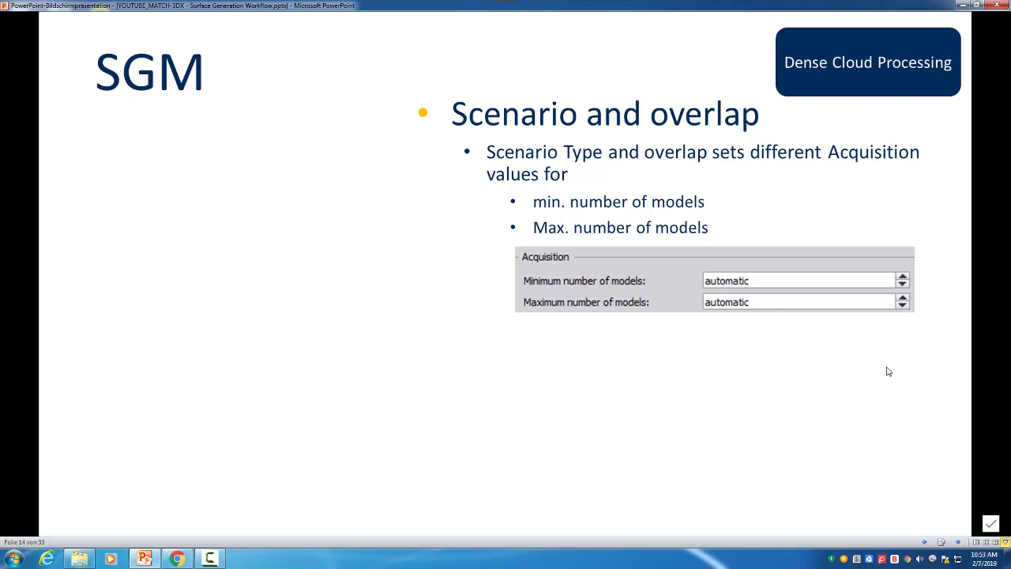
left_click(801, 237)
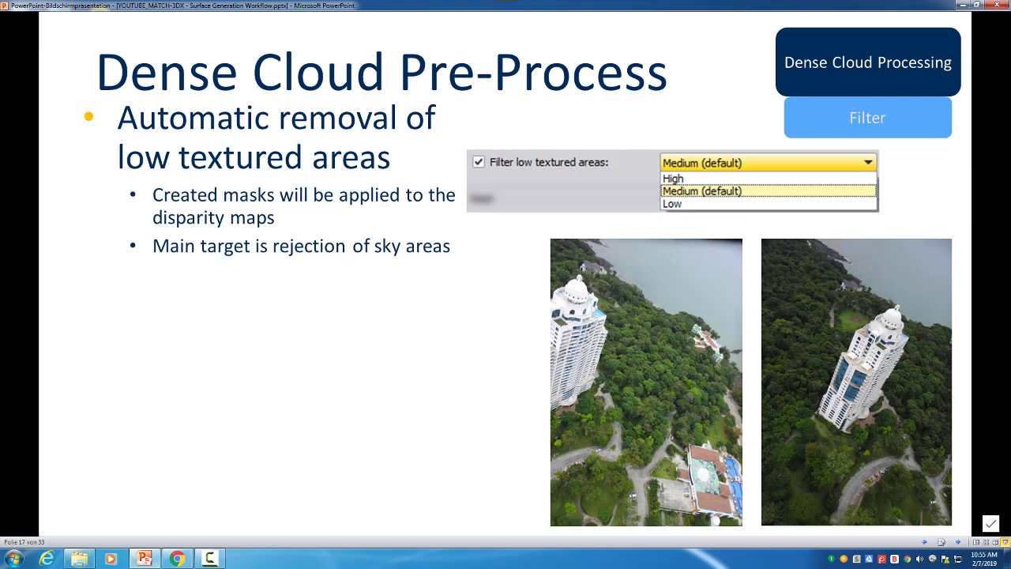
Step: Advance the slideshow to slide 18, the 'MESHES – Parameters' section title
key("Right")
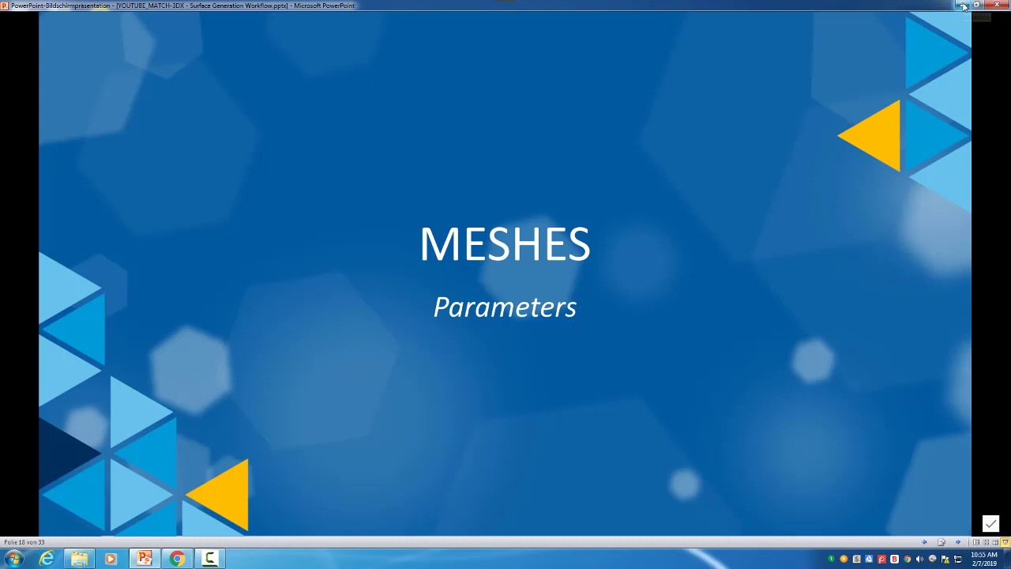
Step: Switch to ApplicationsMaster showing the TrainingData_3DX_NADIR footprint block and open the Project menu
left_click(963, 5)
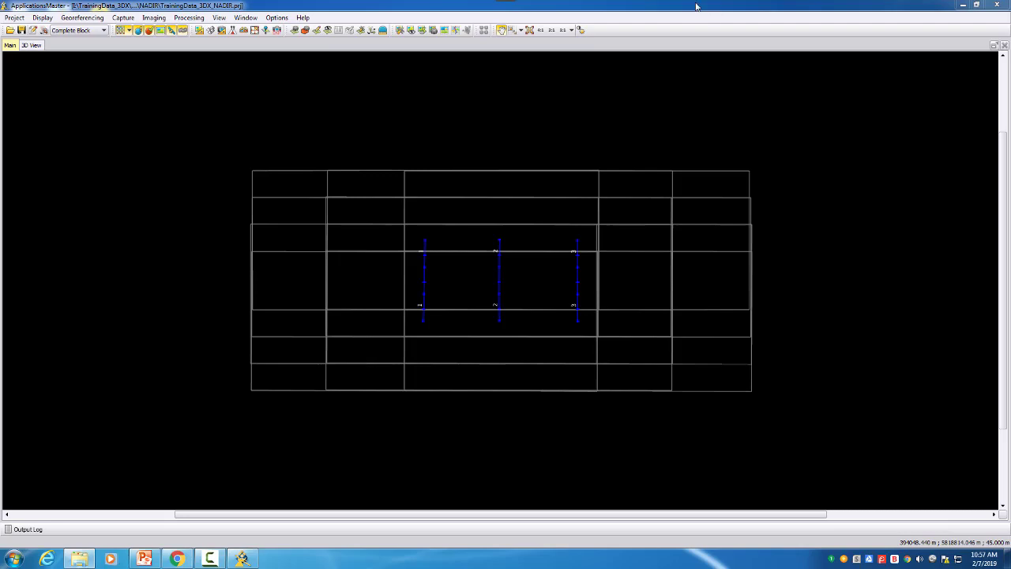
left_click(12, 18)
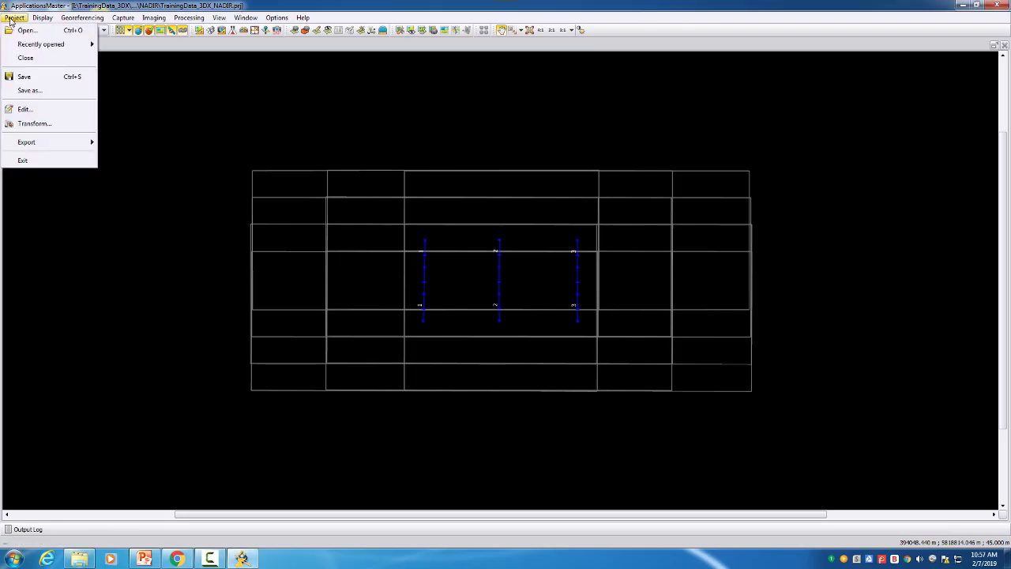
Step: Open the Project Editor and review the list of 12 frame photos without changes
left_click(24, 109)
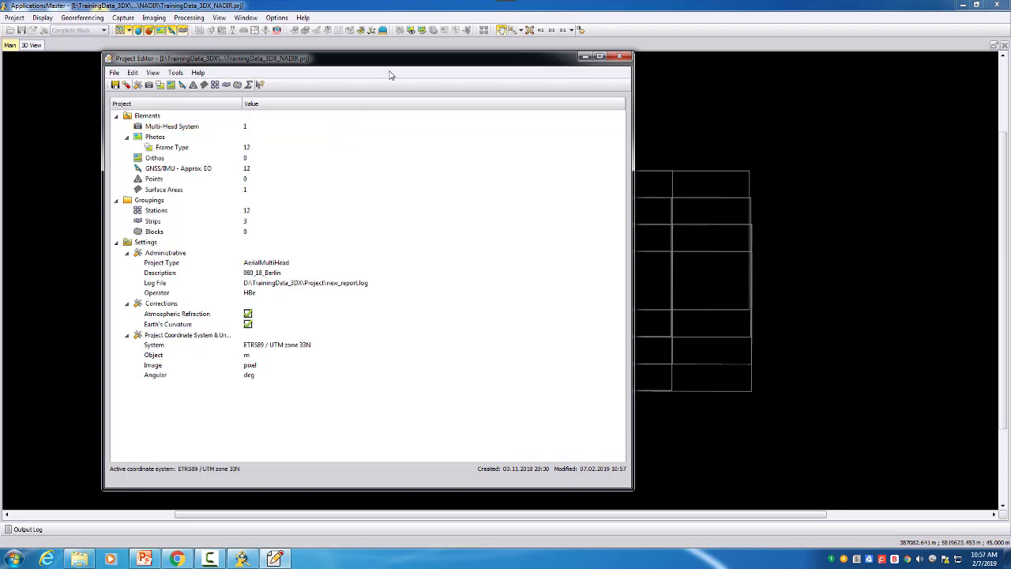
left_click_drag(404, 64, 519, 66)
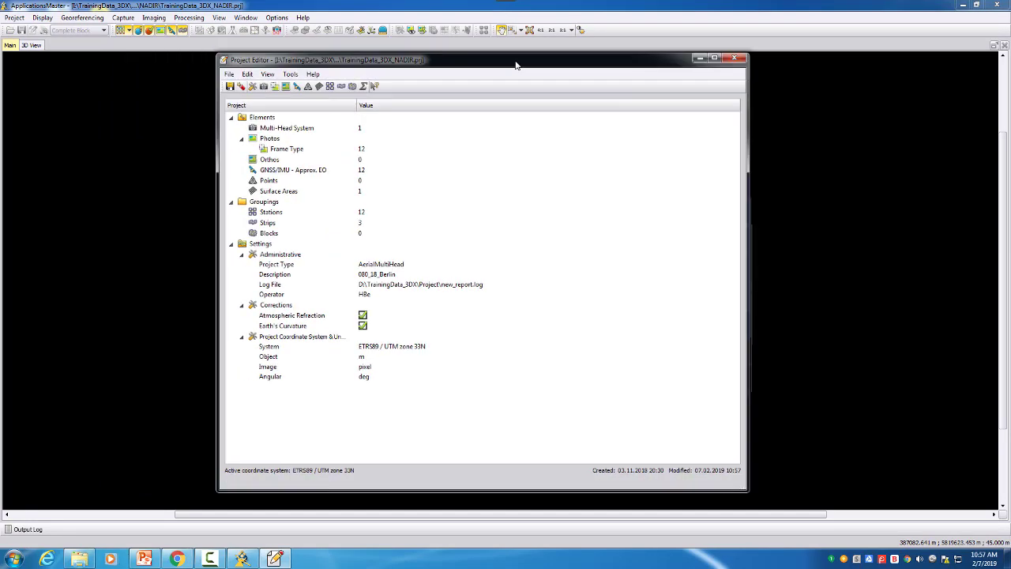
left_click(340, 151)
double_click(341, 150)
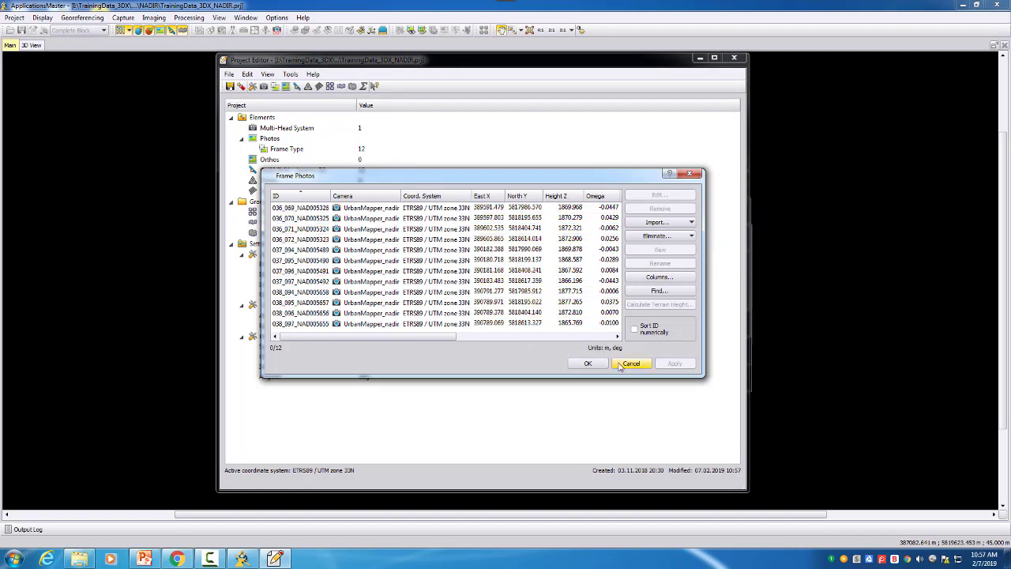
left_click(630, 363)
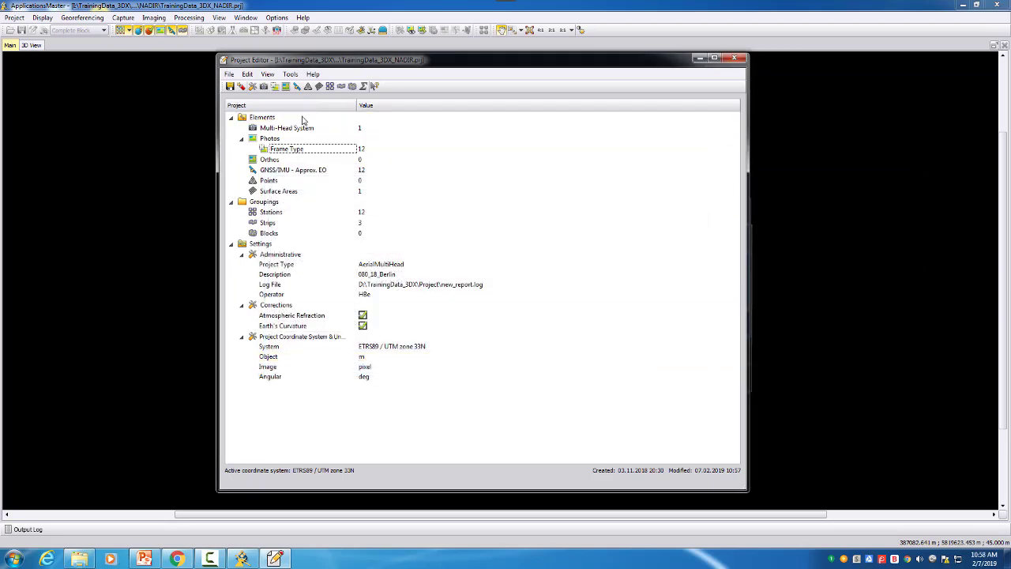
Step: Inspect the UrbanMapper04 multi-head system orientations and the 111_right camera head details
left_click(345, 128)
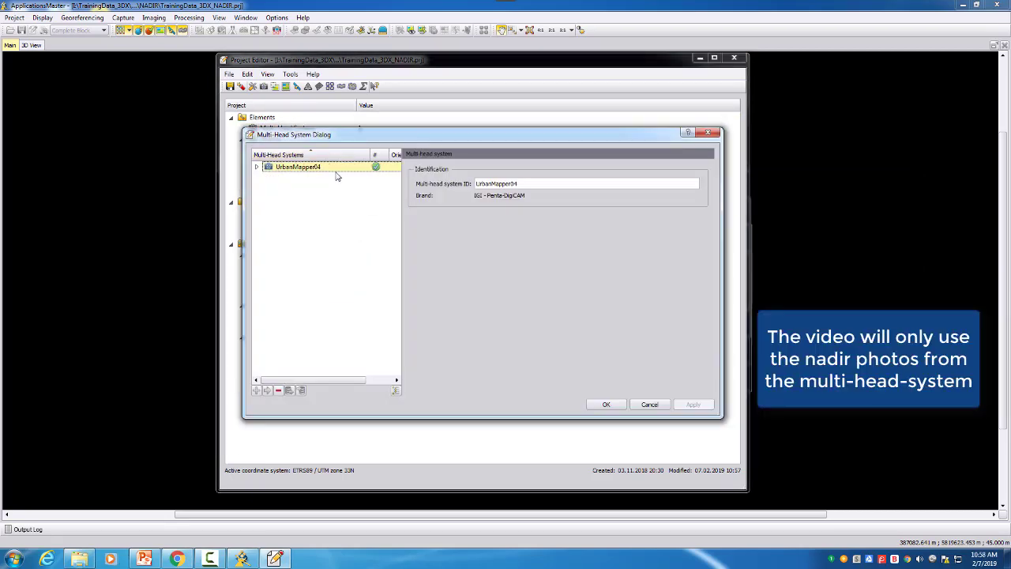
left_click(258, 167)
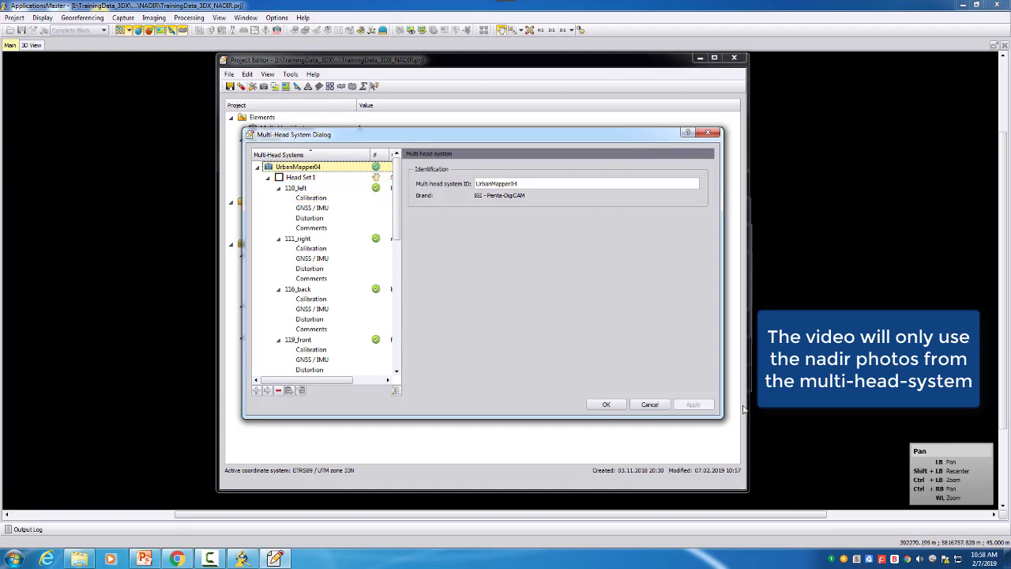
left_click_drag(719, 414, 866, 450)
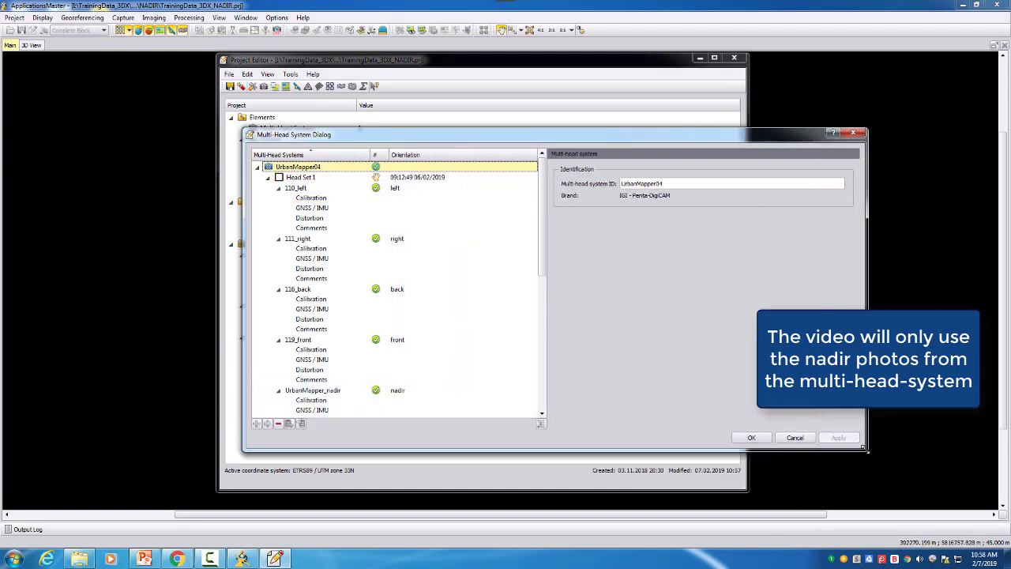
left_click(312, 190)
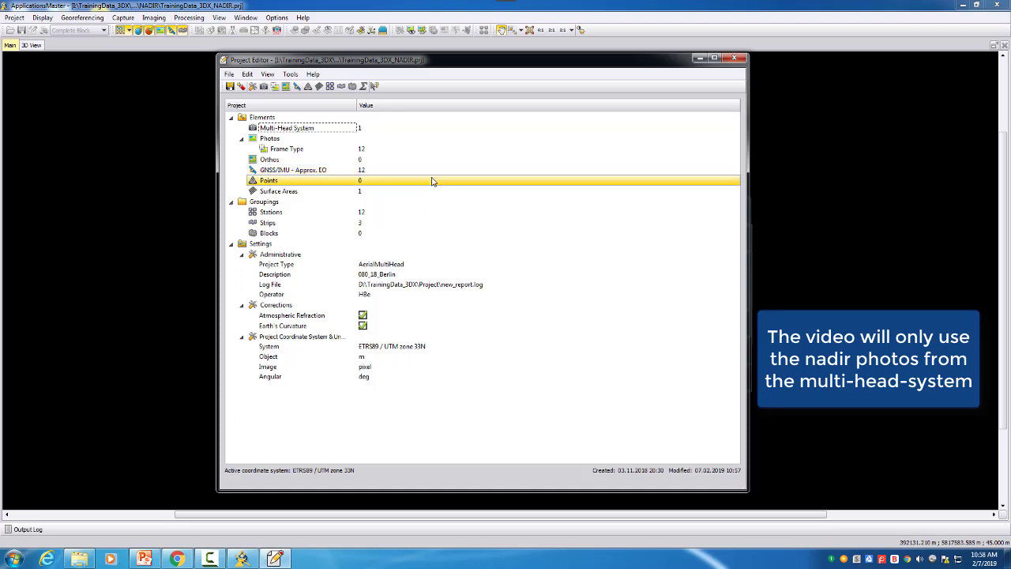
Step: Review the 12 stations and the three flight strips, then close the Project Editor
left_click(291, 214)
double_click(291, 214)
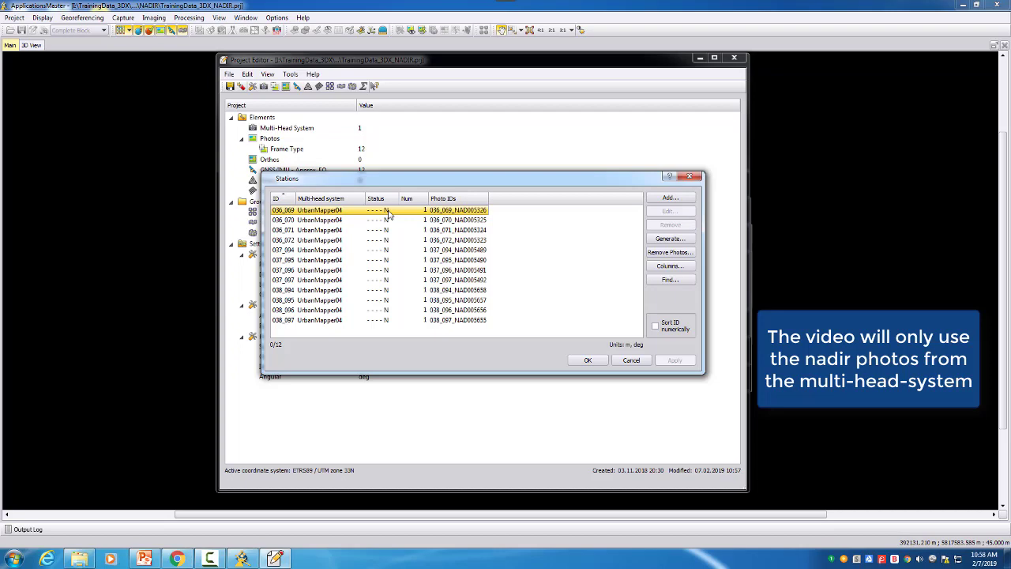
left_click(584, 361)
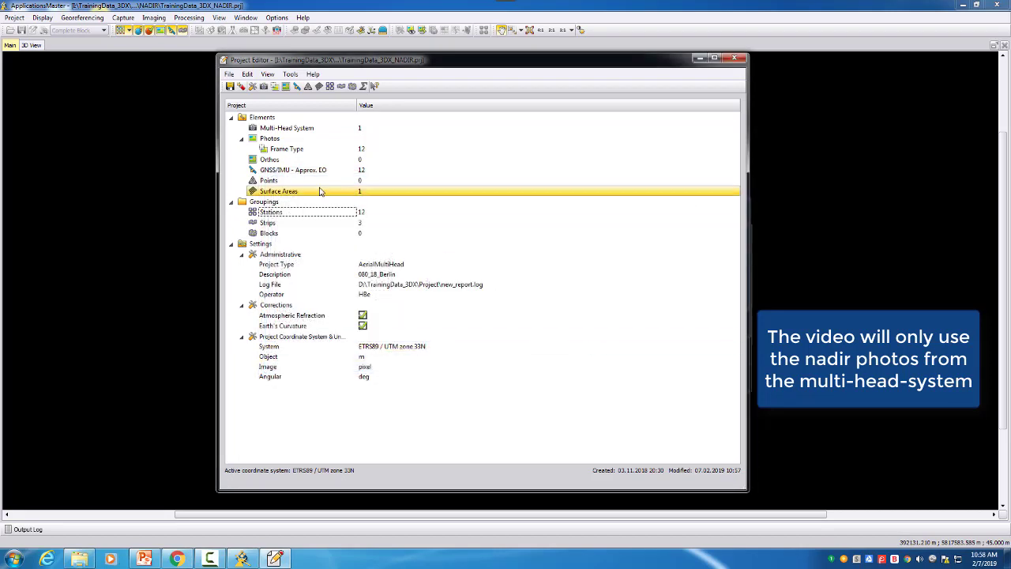
double_click(304, 226)
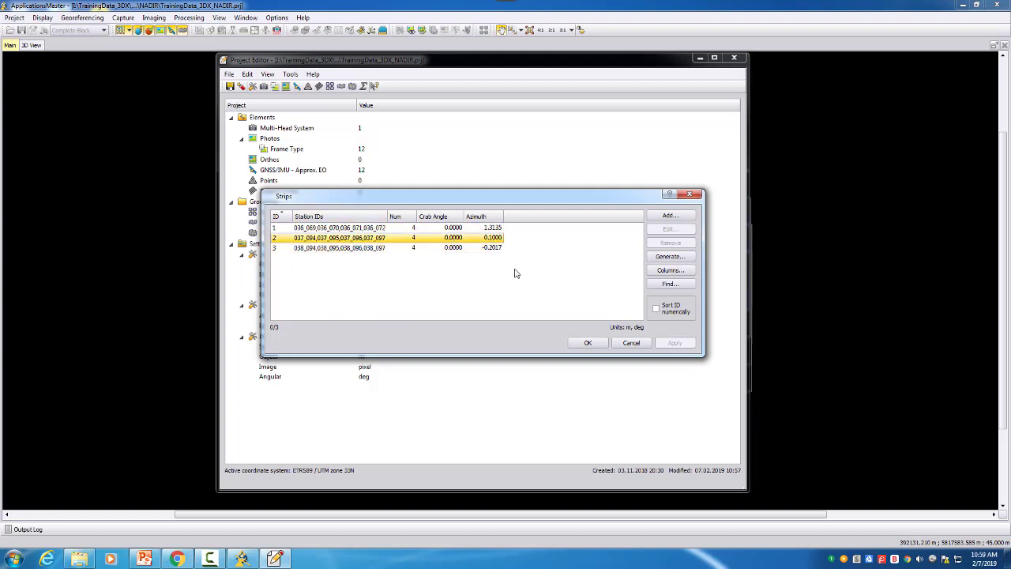
left_click(585, 342)
left_click(734, 59)
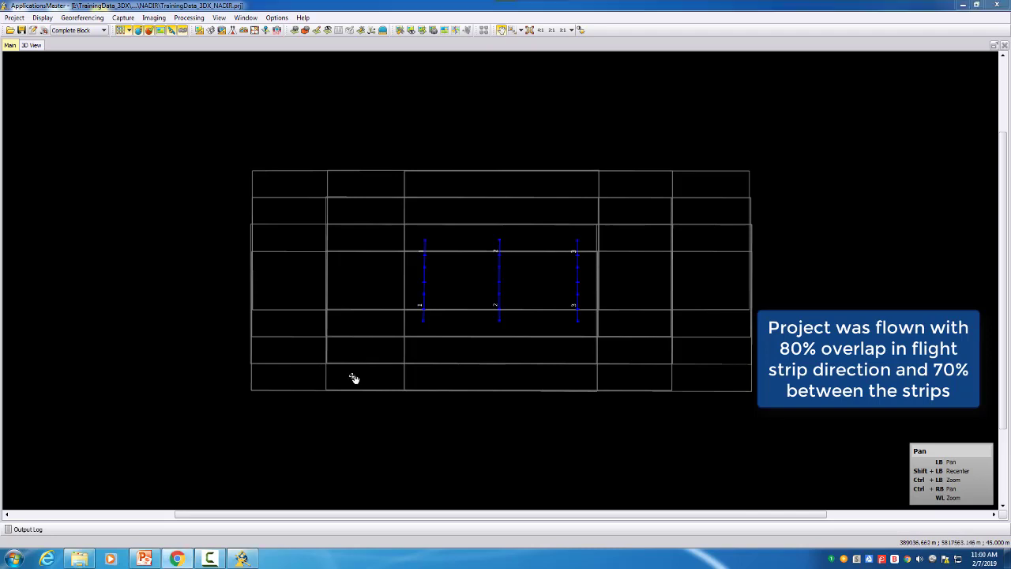
Step: Reopen the Project Editor from the toolbar button
left_click(32, 30)
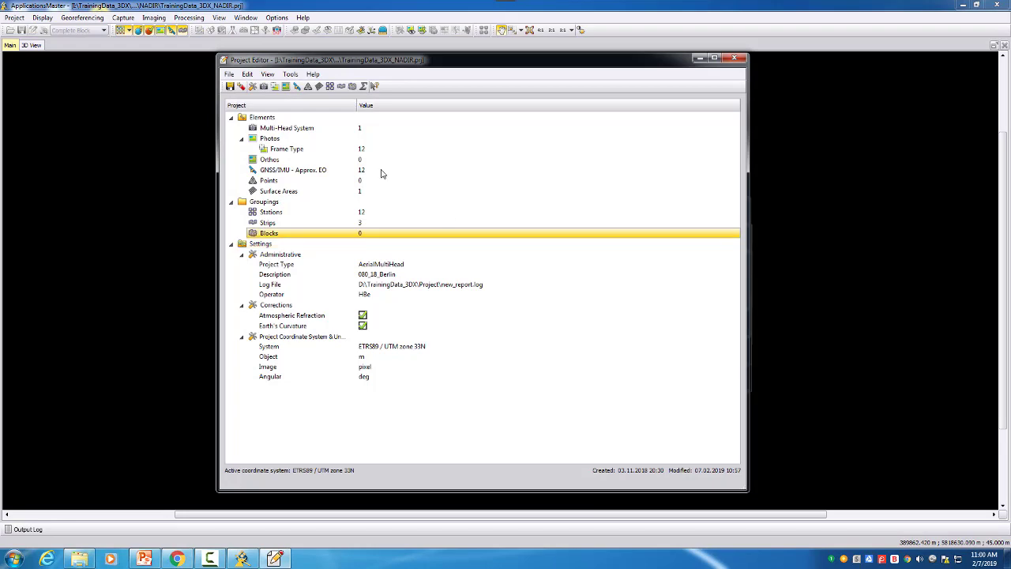
Step: Open the frame photos list, widen it, and select all 12 photos
double_click(371, 149)
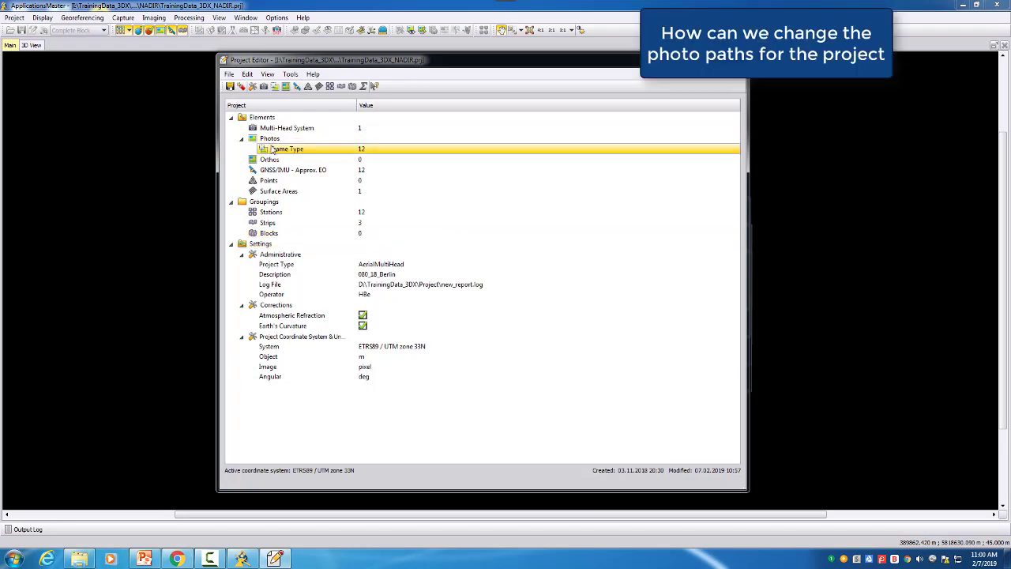
left_click_drag(462, 337, 592, 338)
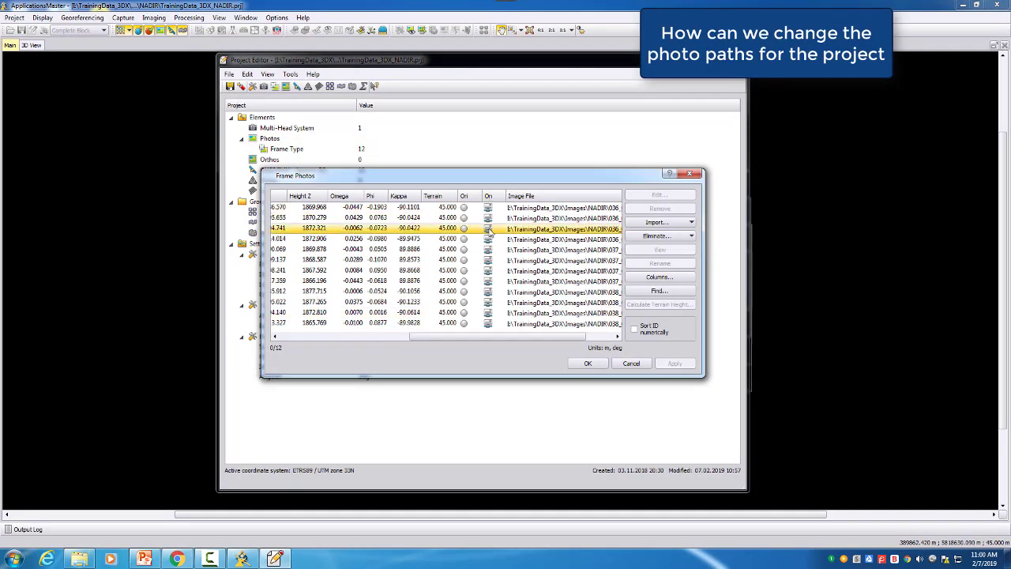
left_click(490, 208)
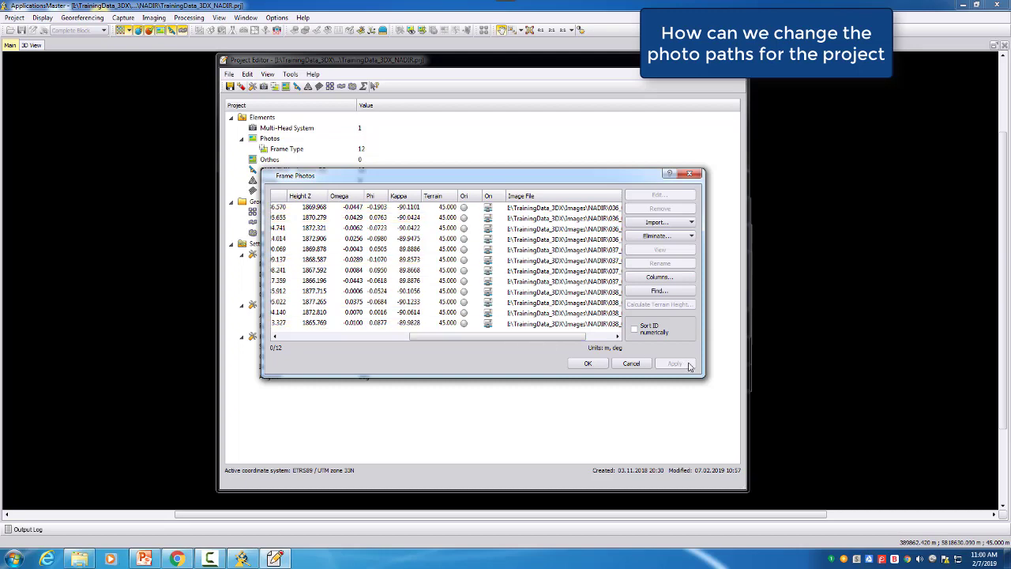
left_click_drag(698, 373, 929, 416)
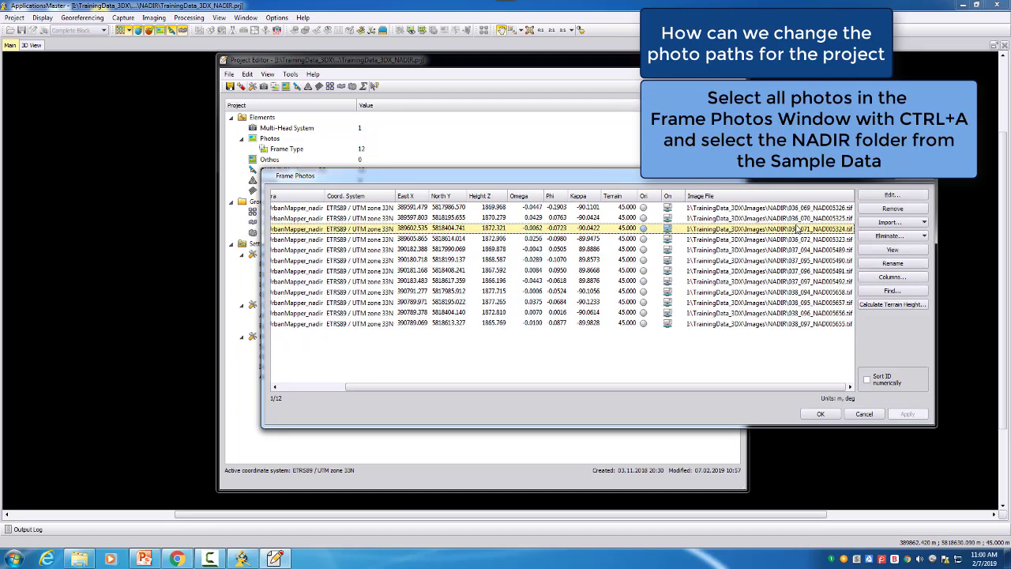
left_click(796, 218)
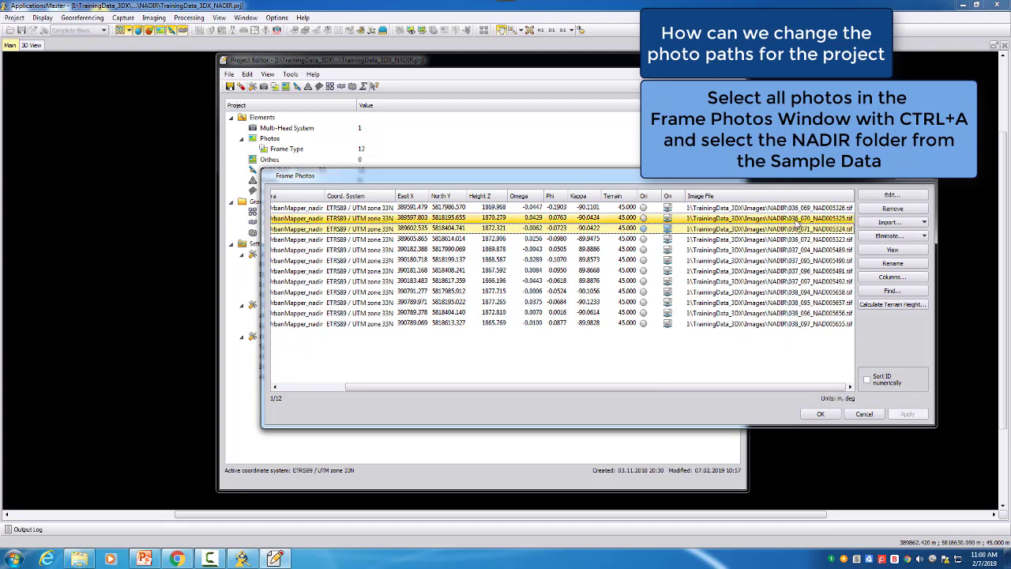
key("ctrl+a")
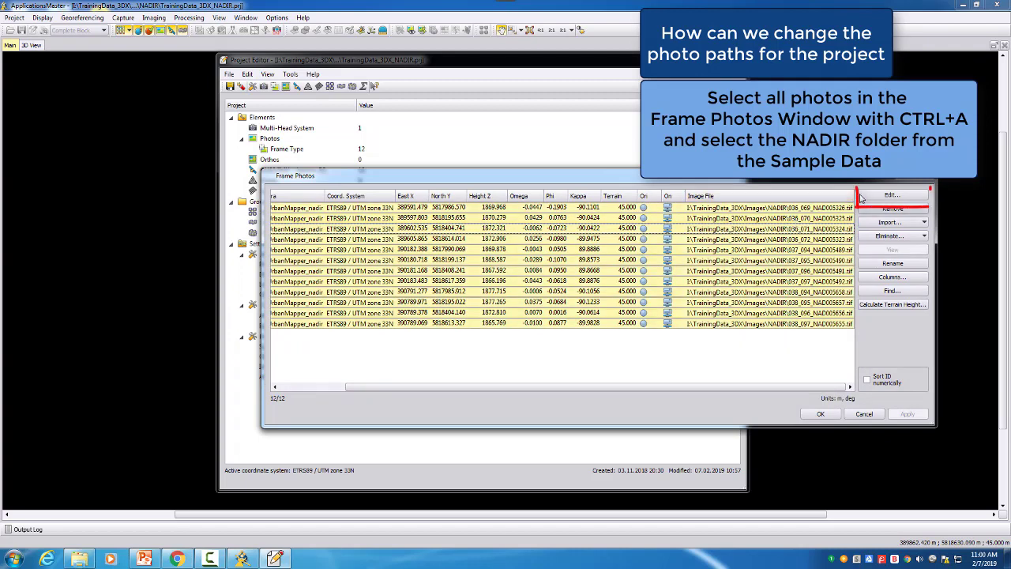
Step: Set the image path of all 12 photos to TrainingData_3DX\Images\NADIR and confirm
left_click(875, 196)
left_click(502, 266)
left_click(681, 266)
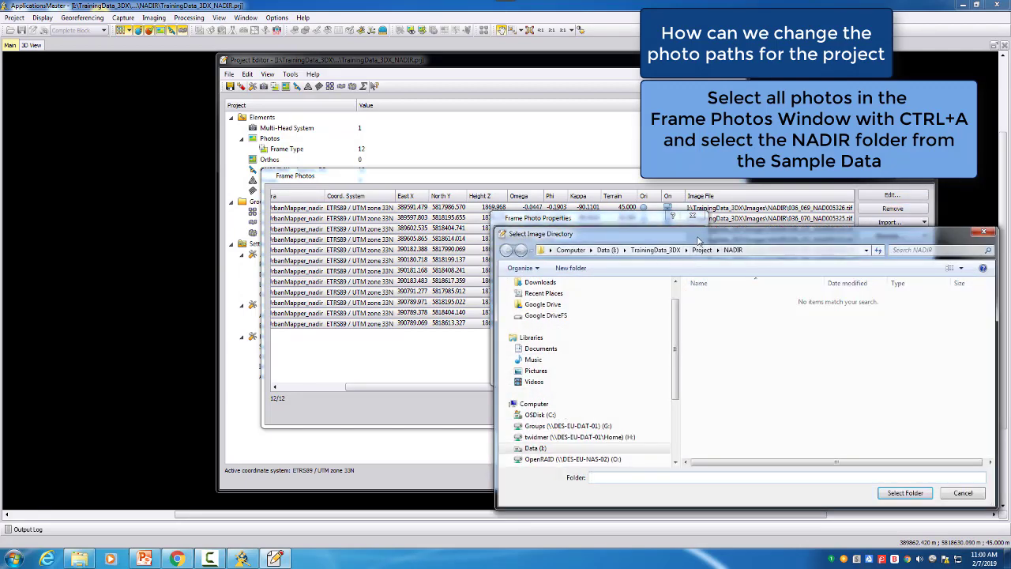
left_click_drag(632, 228, 556, 192)
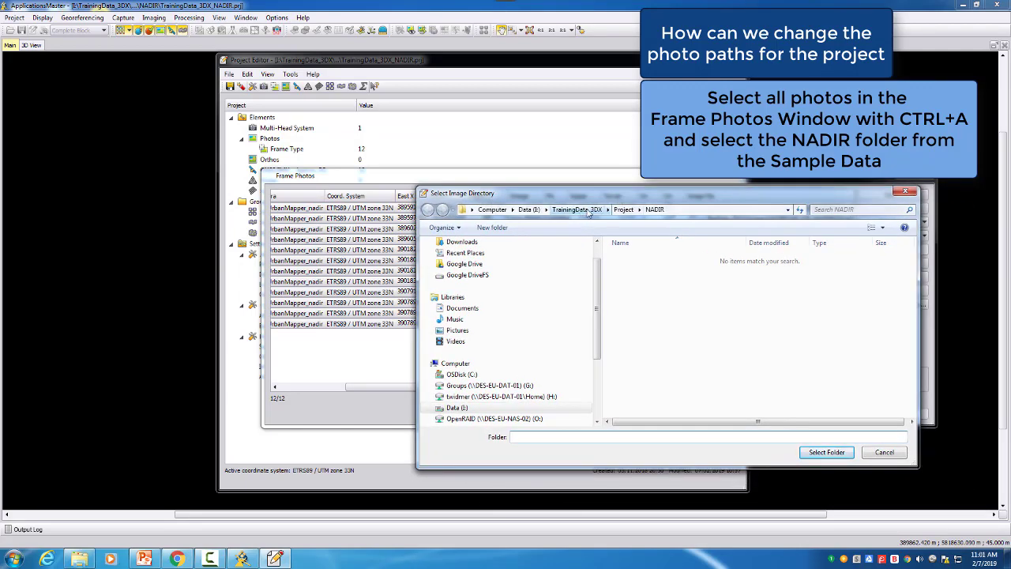
left_click(588, 210)
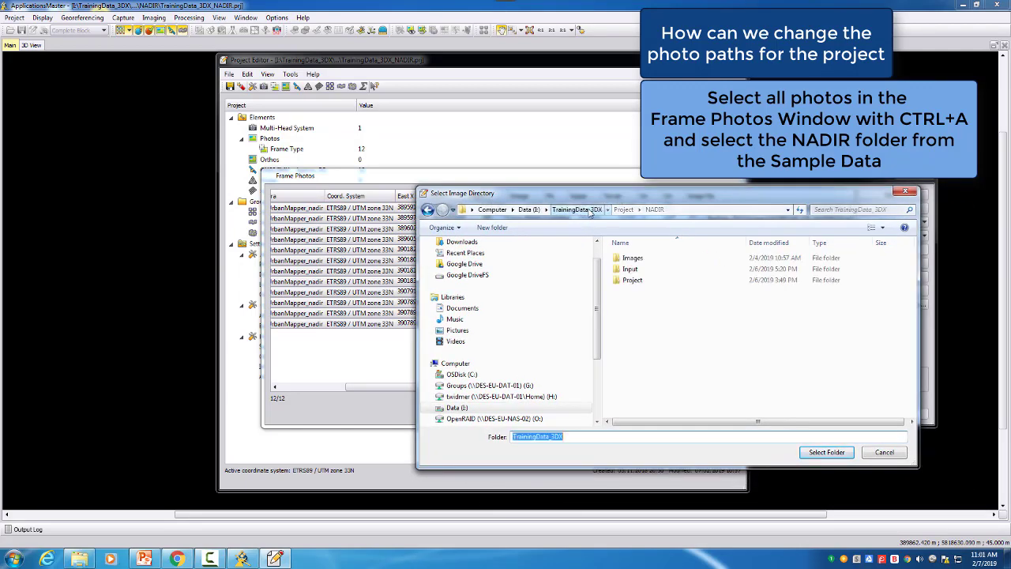
double_click(632, 259)
left_click(628, 259)
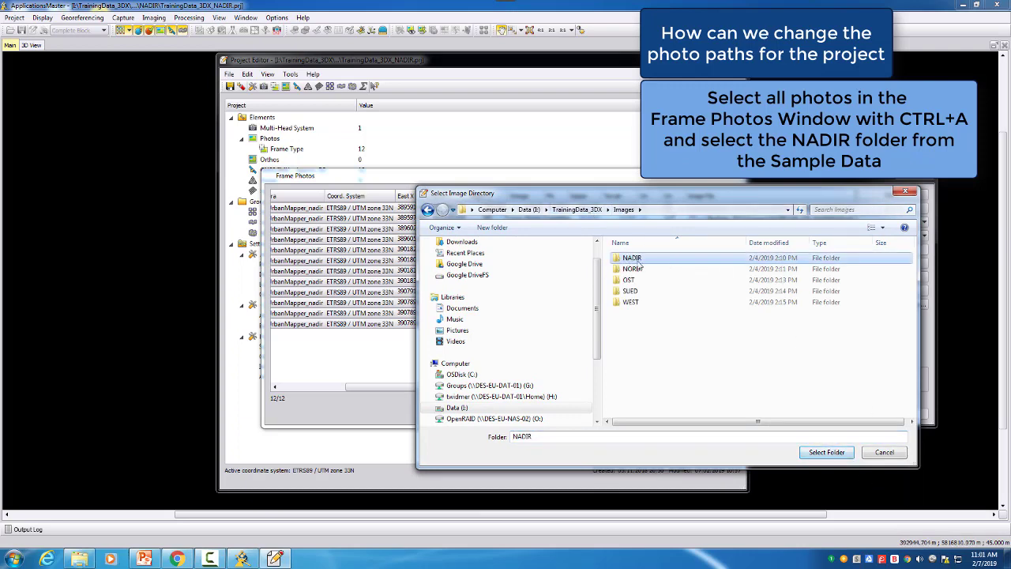
double_click(632, 259)
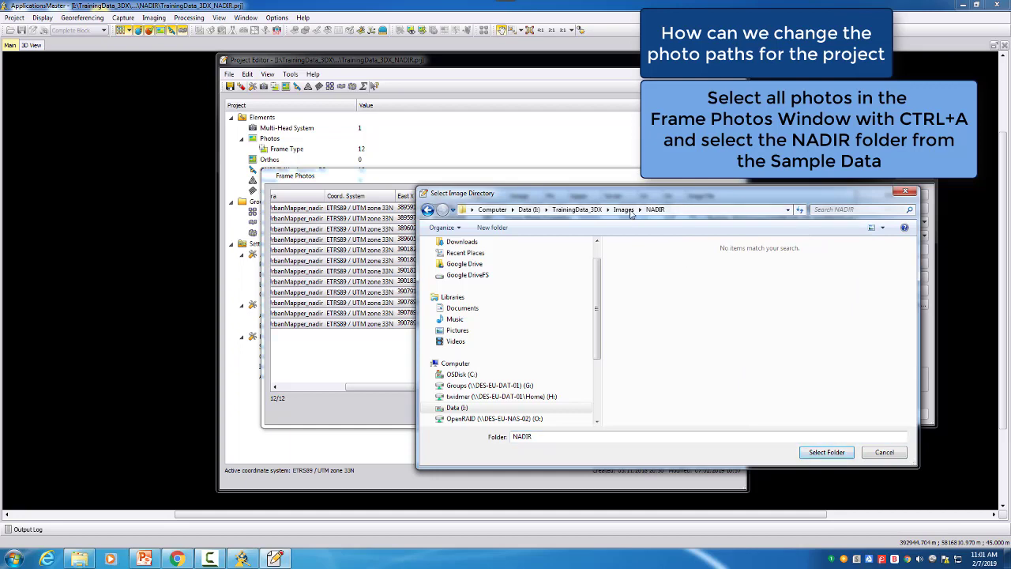
left_click(624, 209)
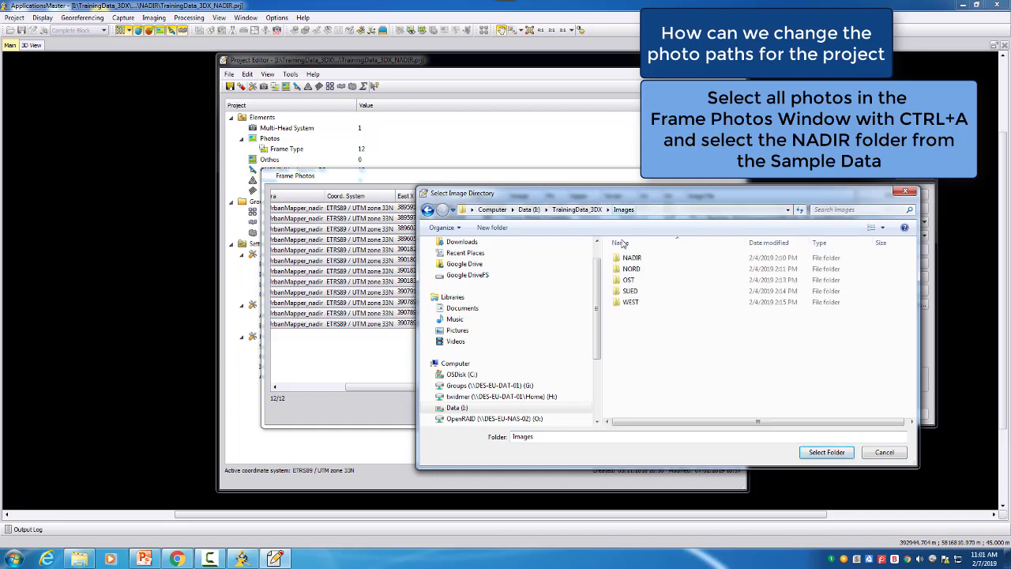
left_click(827, 451)
left_click(591, 372)
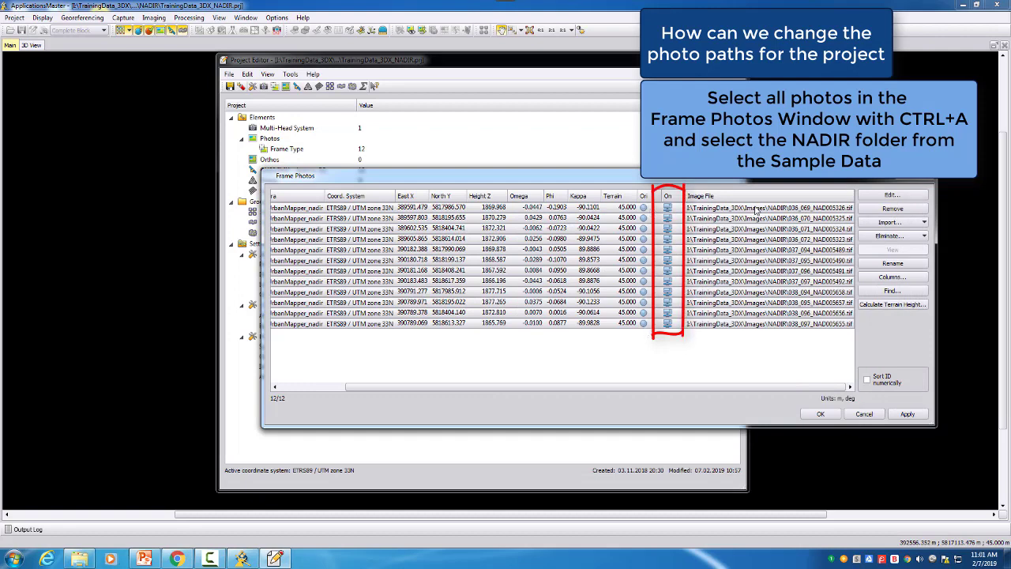
left_click(820, 414)
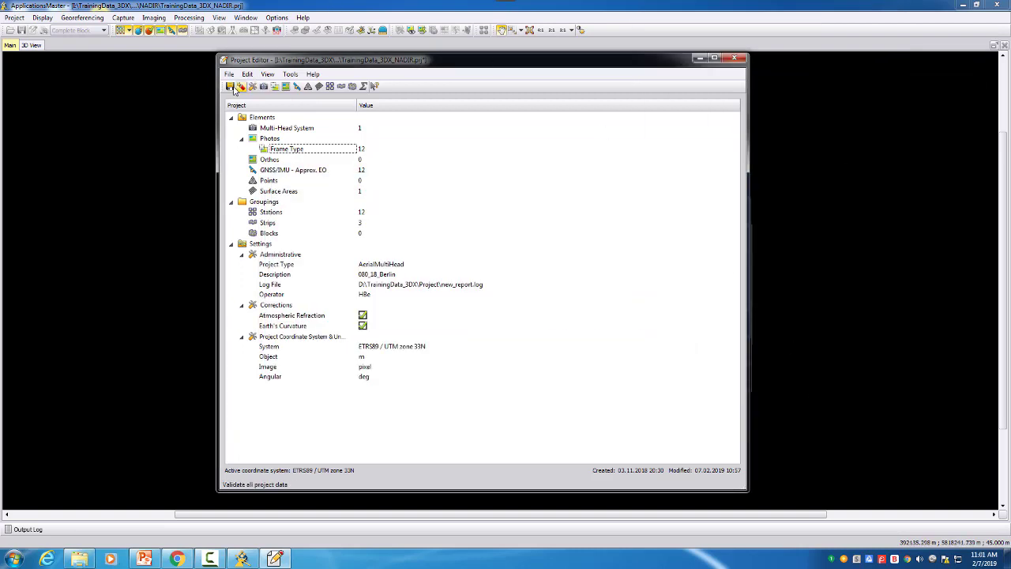
Step: Save the project and exit the project editor
left_click(230, 85)
left_click(229, 73)
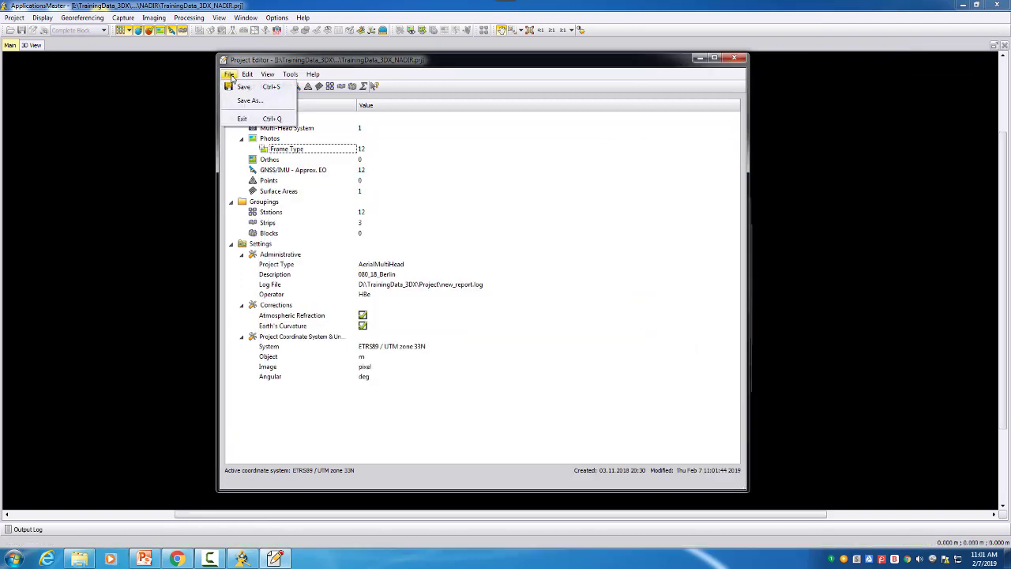
left_click(239, 118)
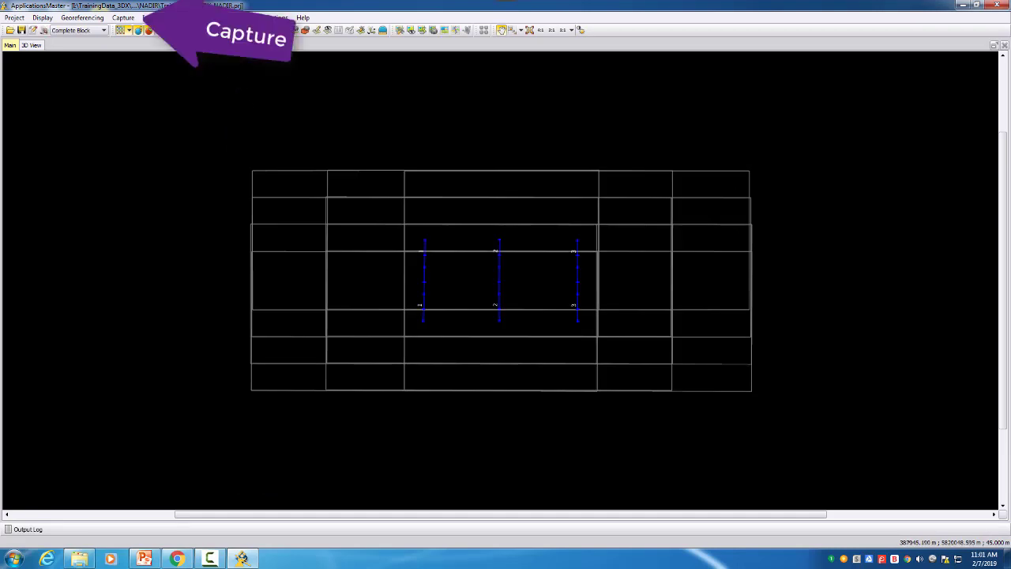
Step: Launch Match-3DX from the capture tools and enlarge the Commander window
left_click(125, 18)
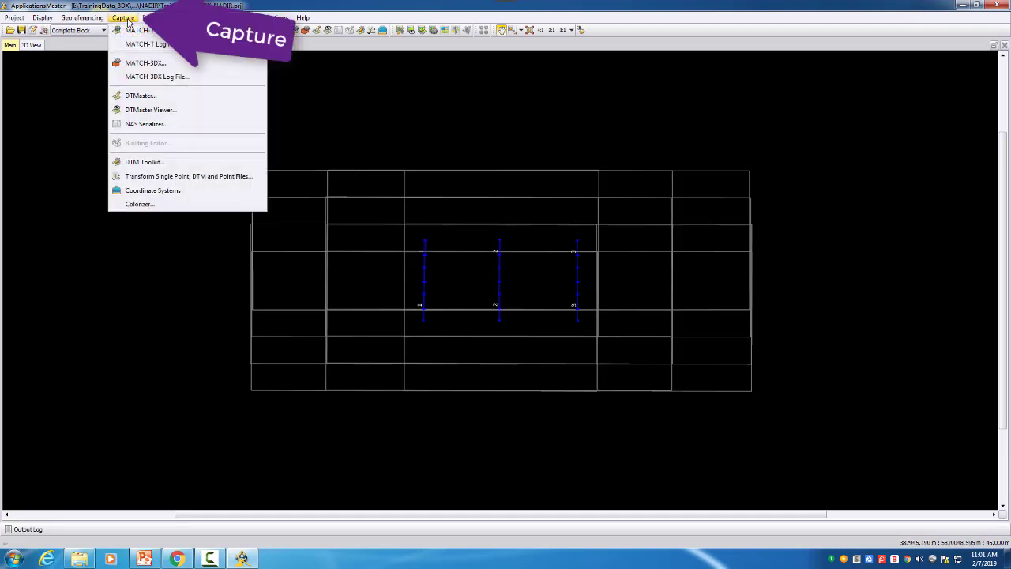
left_click(160, 66)
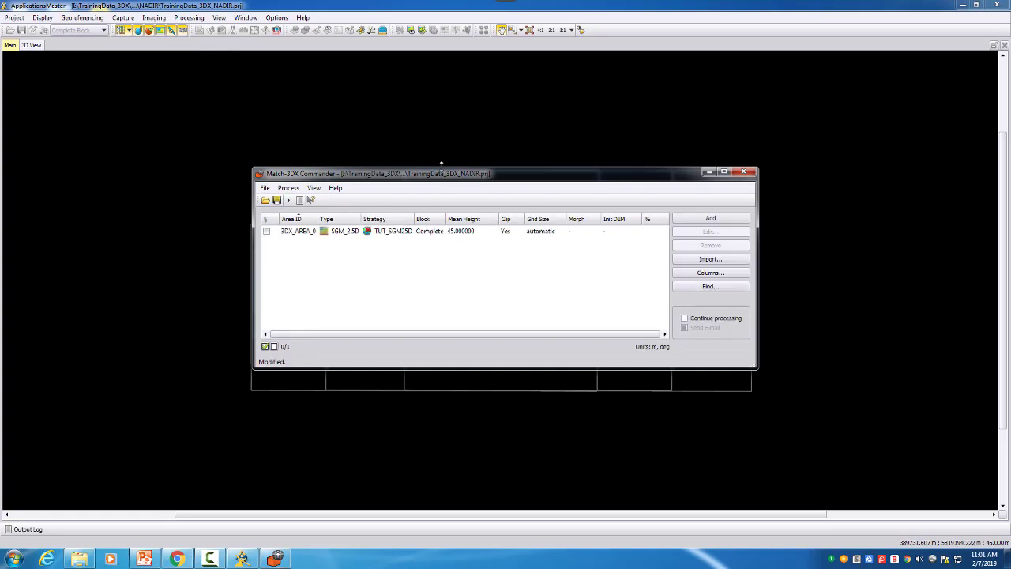
left_click_drag(441, 163, 442, 116)
Step: Delete the existing 3DX_AREA_0 area and shift the Commander aside to view the block
left_click(465, 184)
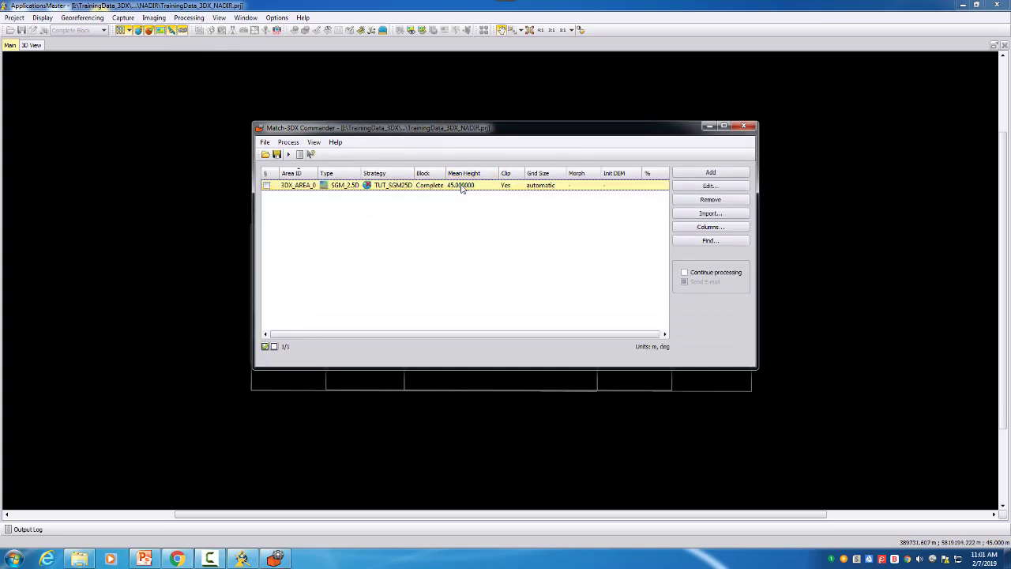
left_click(710, 199)
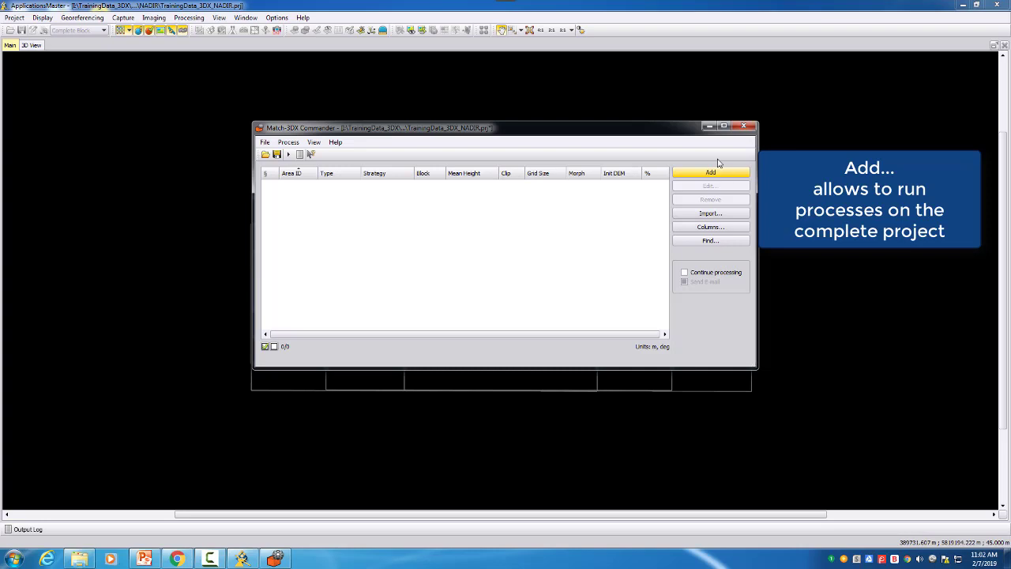
left_click_drag(650, 131, 952, 334)
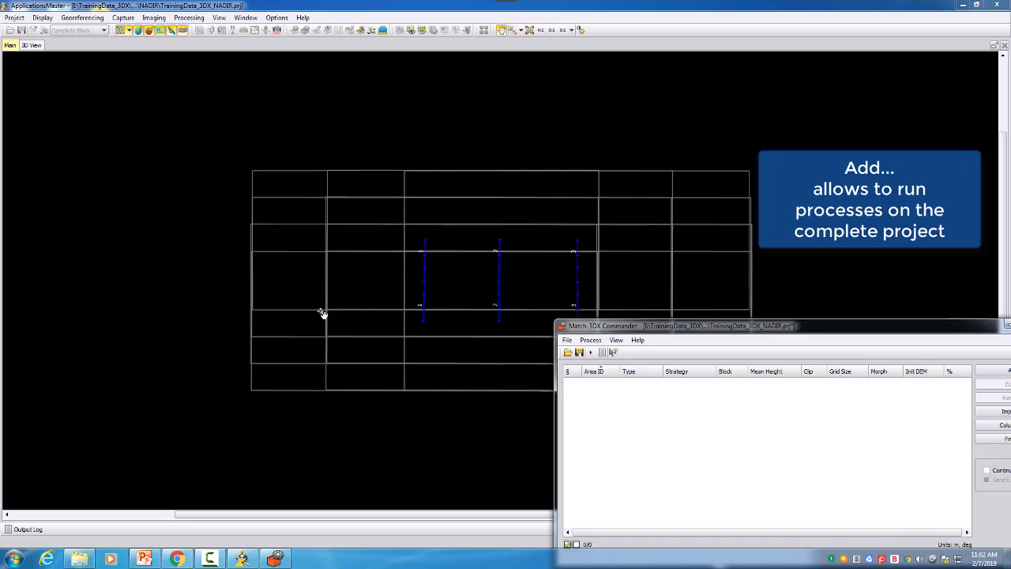
left_click_drag(751, 330, 668, 97)
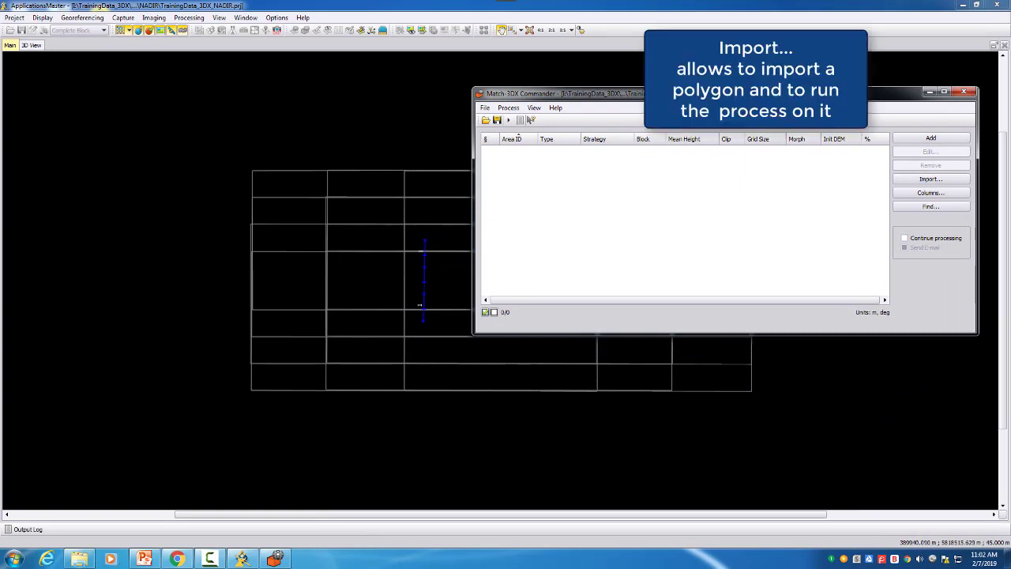
Step: Import TrainingData_3DX\Input\3DX_AREA.dxf as a polygon processing area
left_click(927, 181)
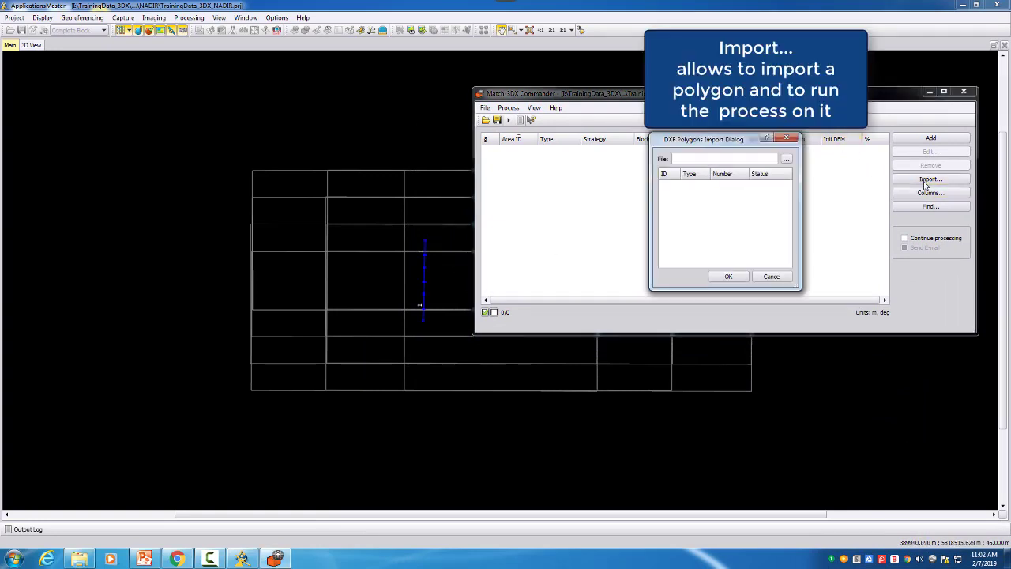
left_click(787, 160)
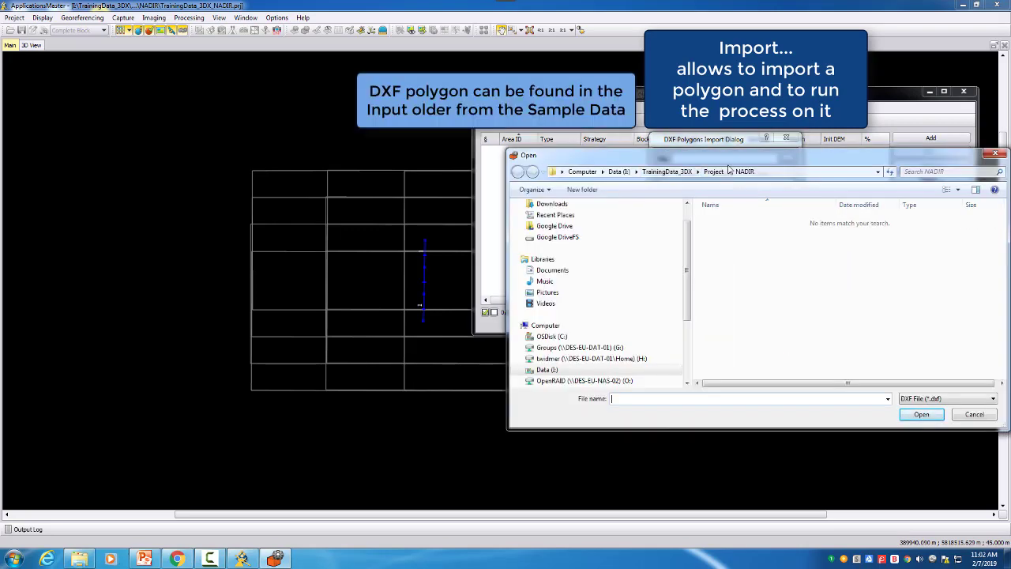
left_click(666, 171)
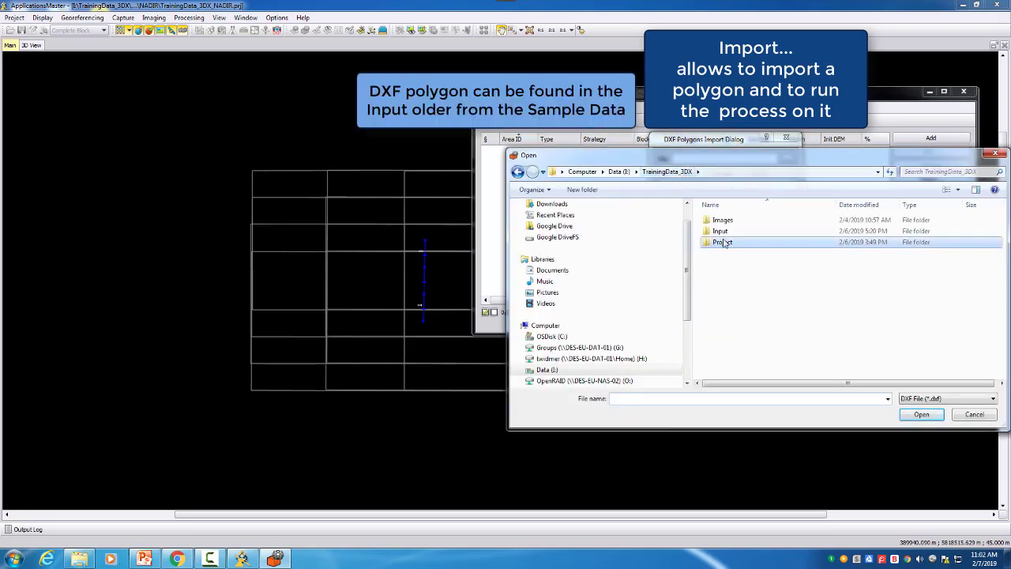
double_click(720, 230)
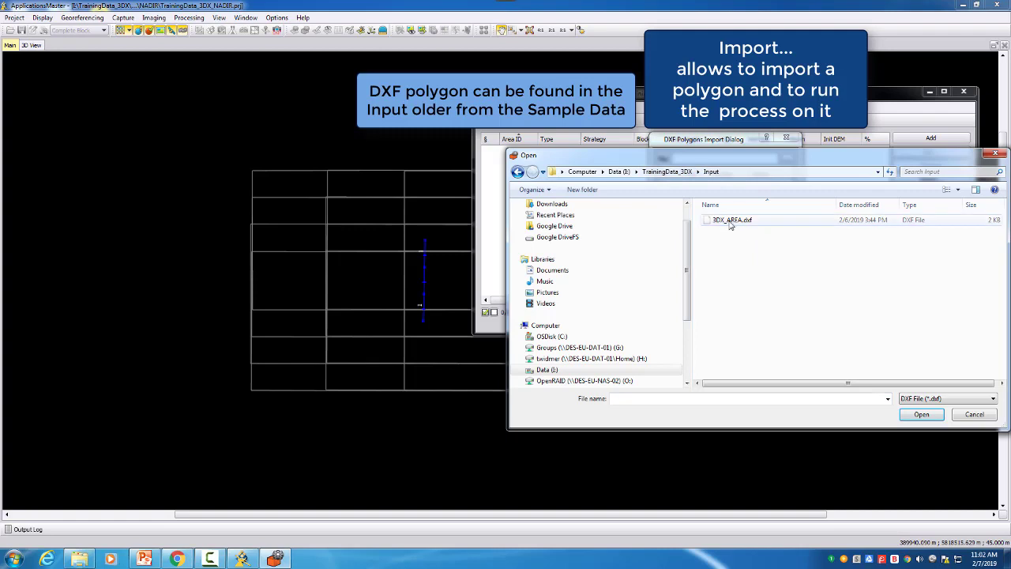
left_click(731, 223)
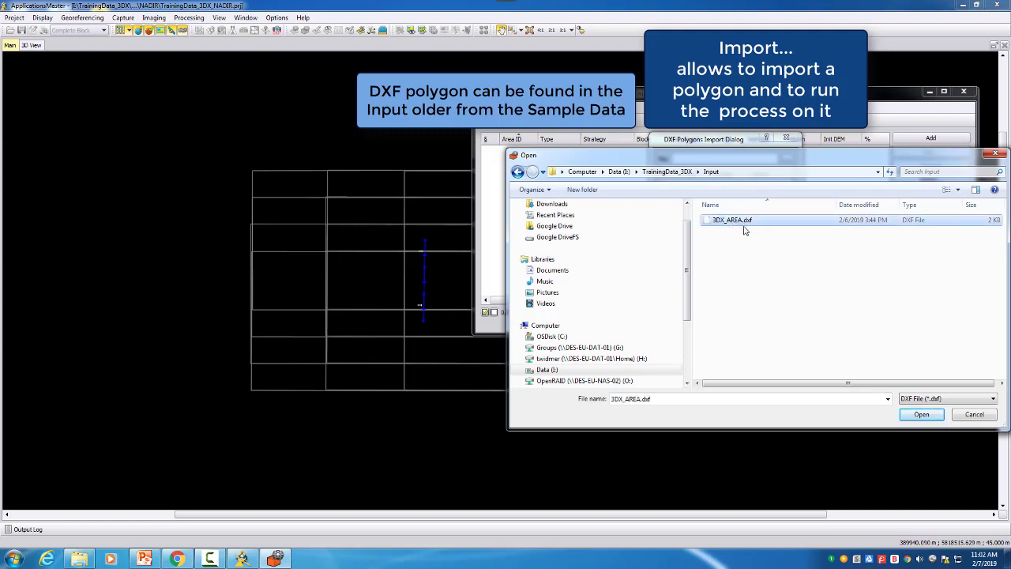
left_click(921, 414)
left_click(730, 276)
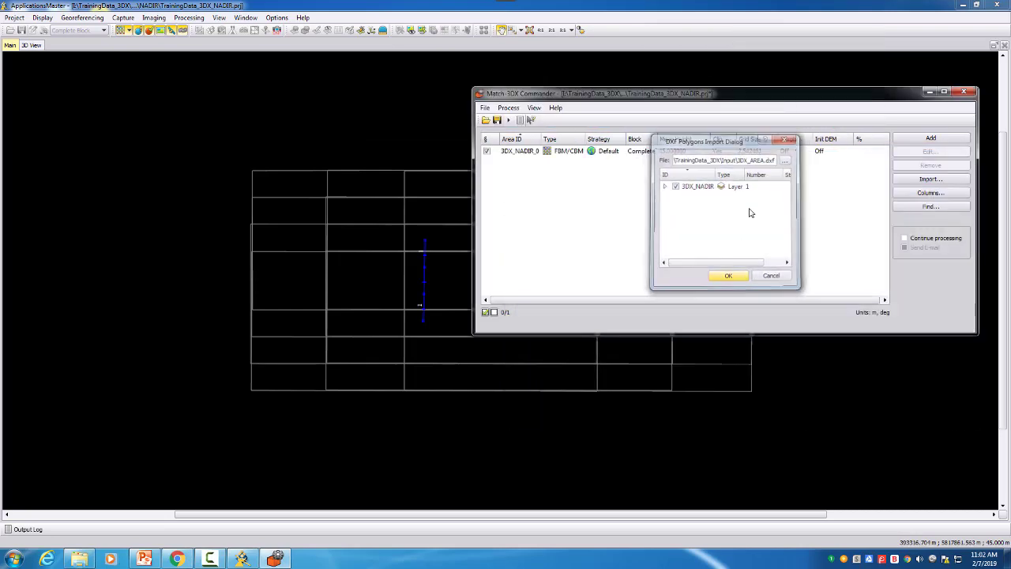
Step: Reposition the Commander window and select the new 3DX_NADIR_0 area
left_click_drag(745, 97, 558, 254)
left_click_drag(464, 253, 450, 200)
left_click(445, 260)
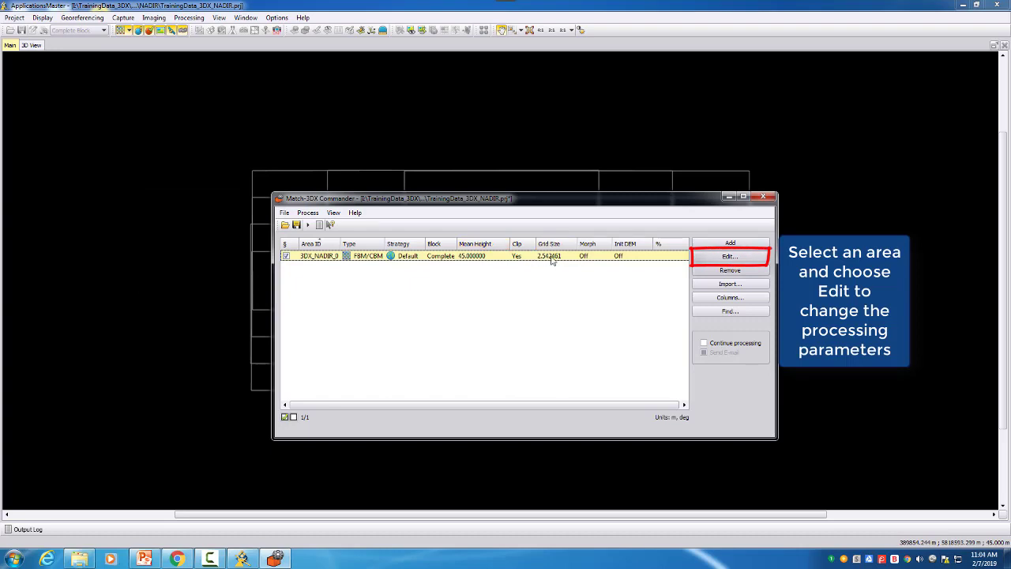
Step: Open 3DX_NADIR_0's parameter settings and set its Type to SGM_2.5D
left_click(747, 257)
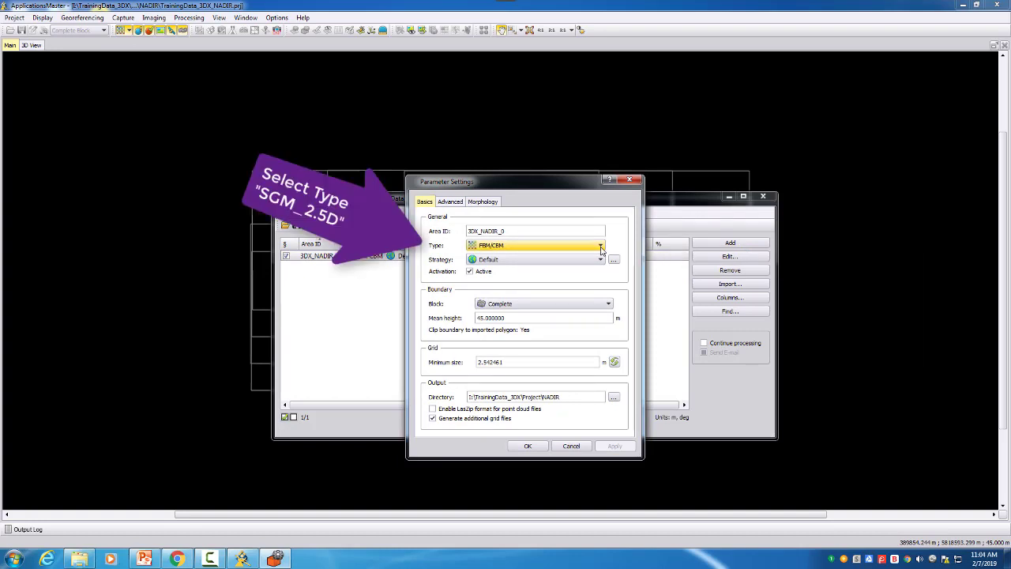
left_click(601, 249)
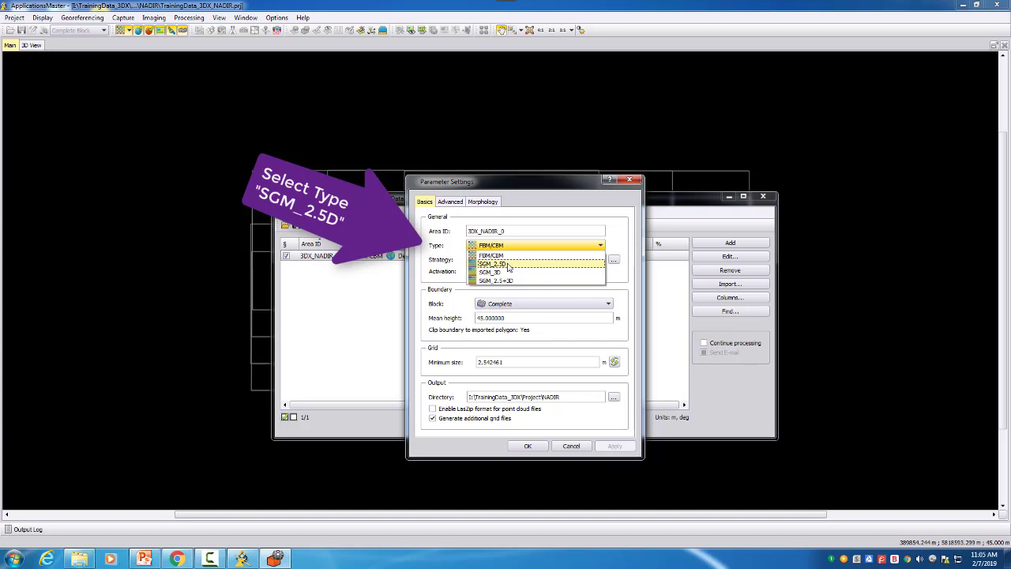
left_click(508, 265)
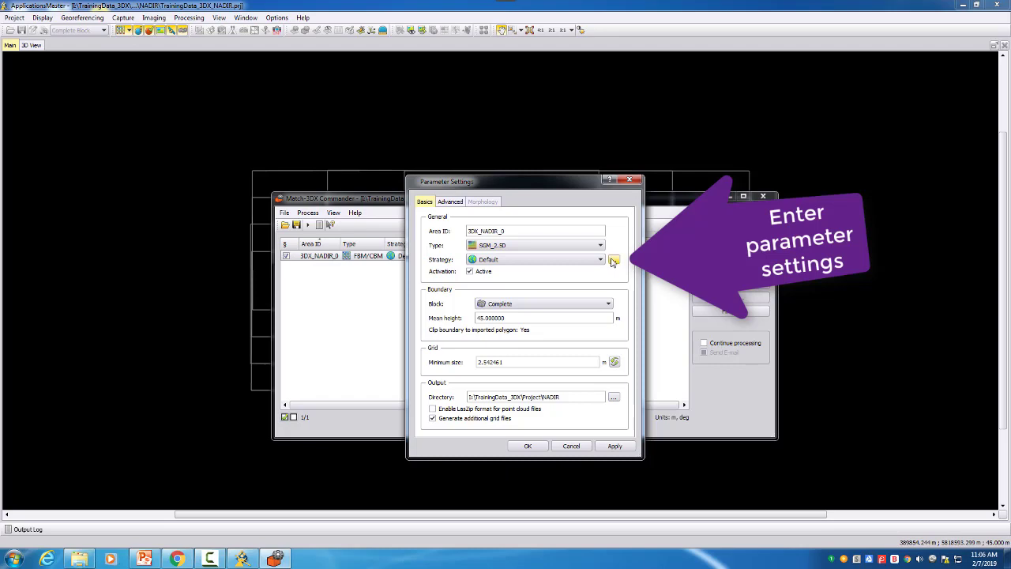
Step: Add a new surface generation strategy named SGM_25D_NADIR_80-70
left_click(614, 261)
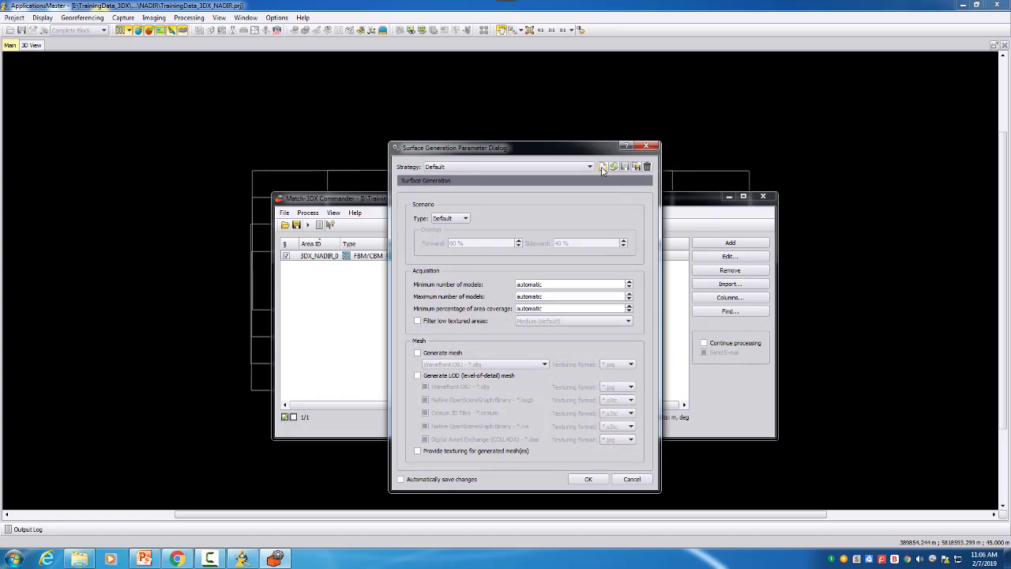
left_click(602, 167)
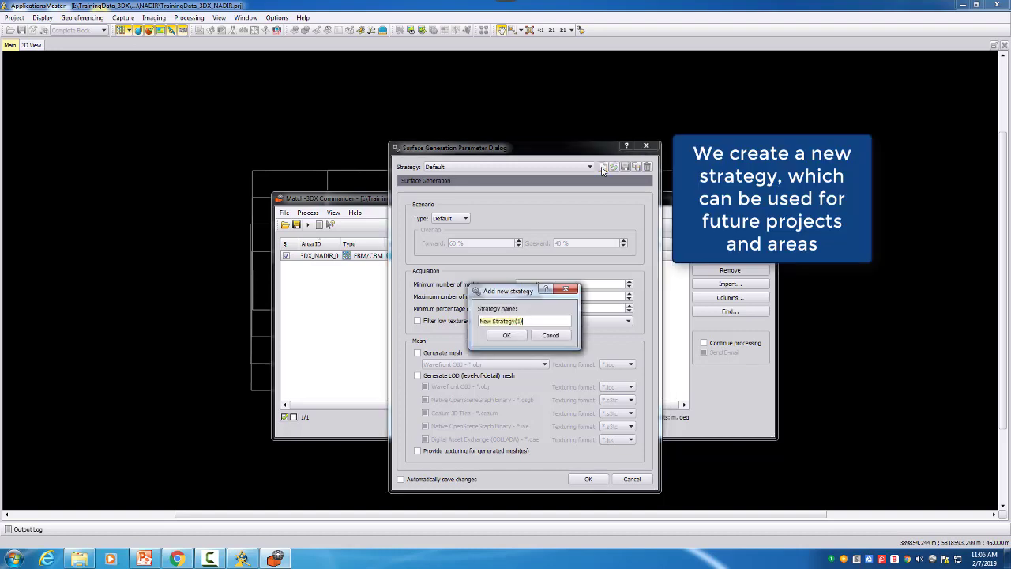
type("SGM_25D")
type("_280")
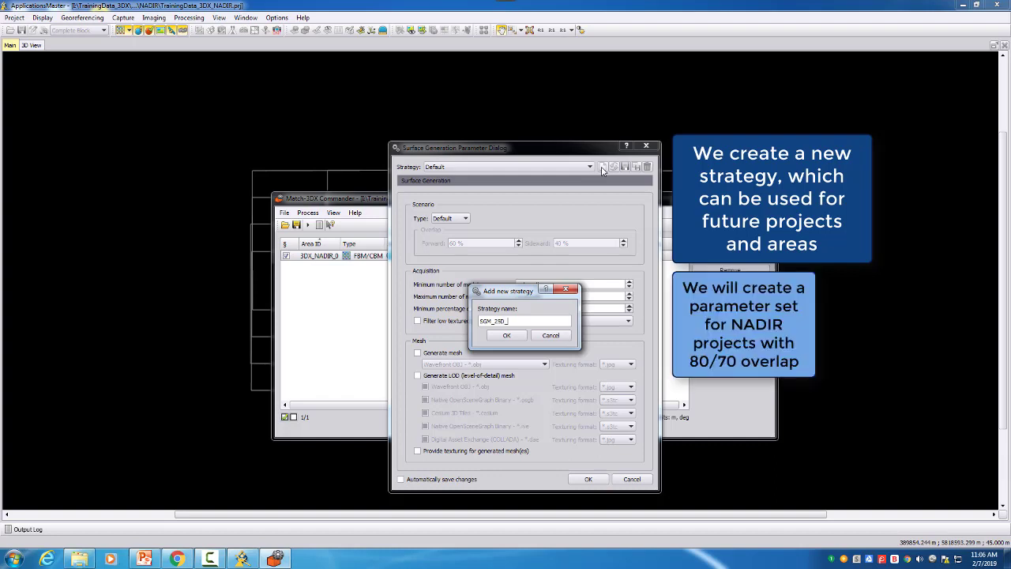
type("_NADIR_80-70")
left_click(510, 336)
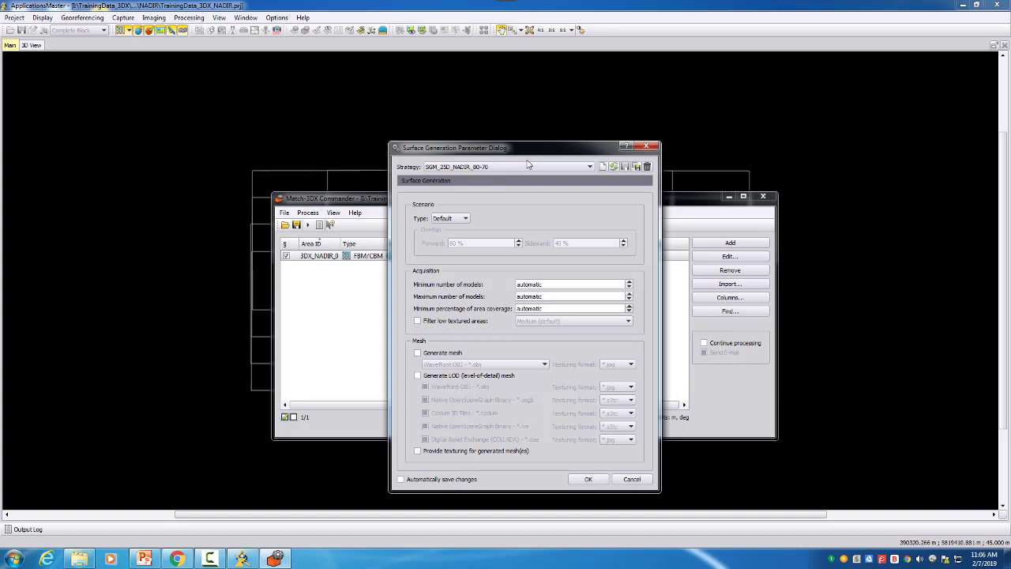
Step: Choose the Aerial scenario type and set forward overlap to 80 %, sideward to 70 %
left_click(466, 219)
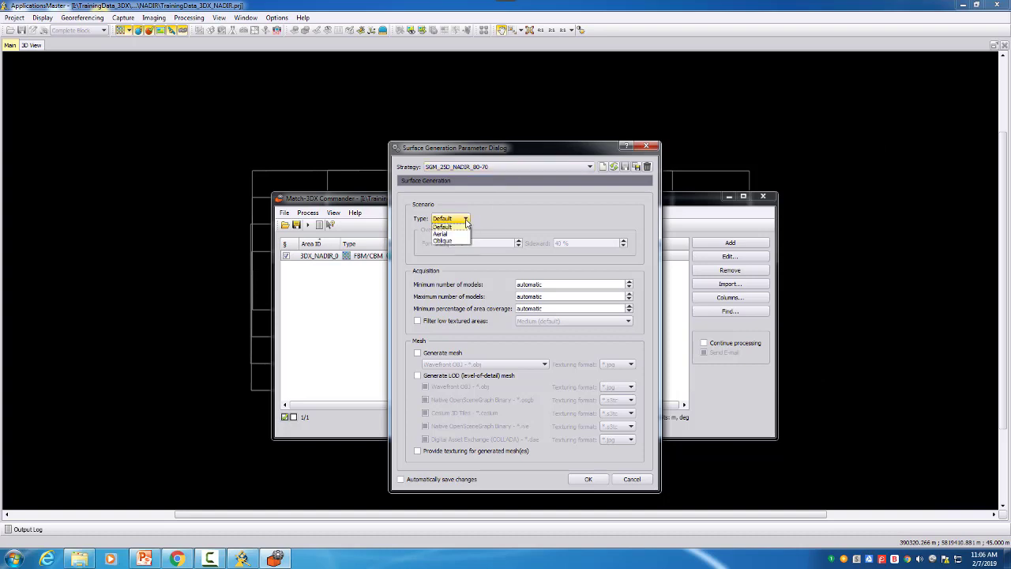
left_click(453, 234)
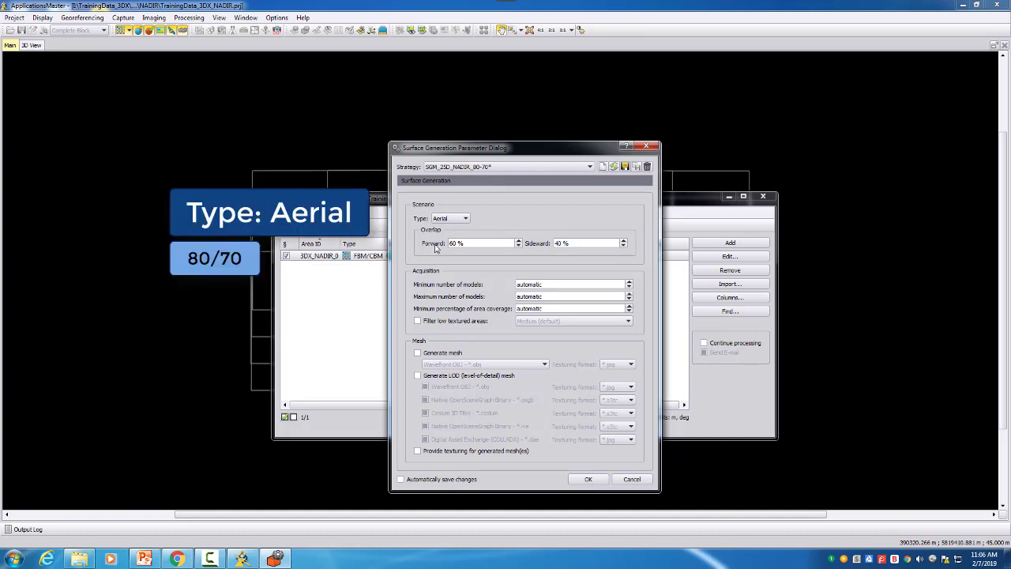
left_click(518, 240)
left_click(518, 240)
left_click(624, 240)
left_click(623, 241)
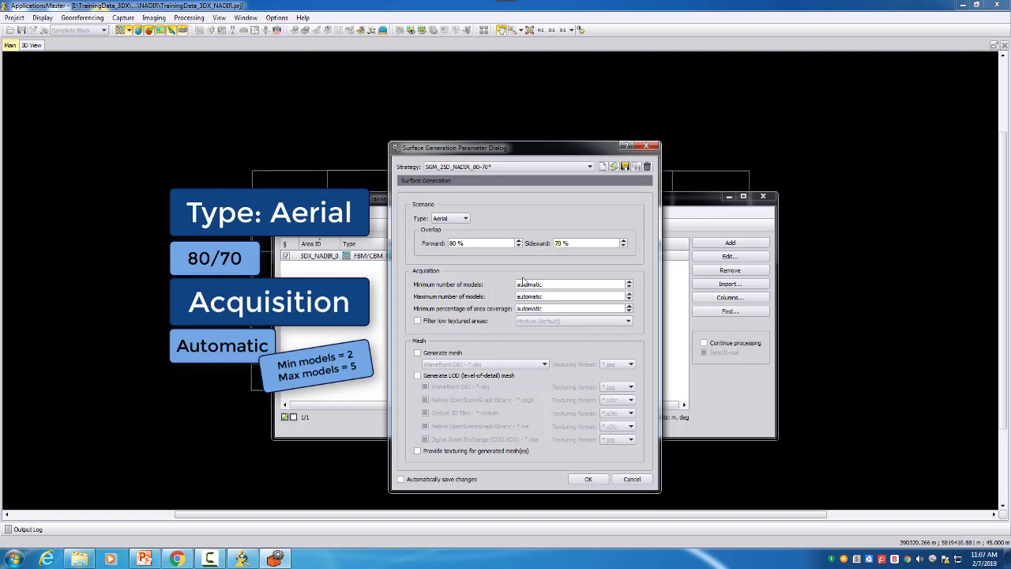
left_click(629, 281)
left_click(629, 293)
left_click(629, 289)
left_click(629, 287)
left_click(629, 299)
left_click(629, 299)
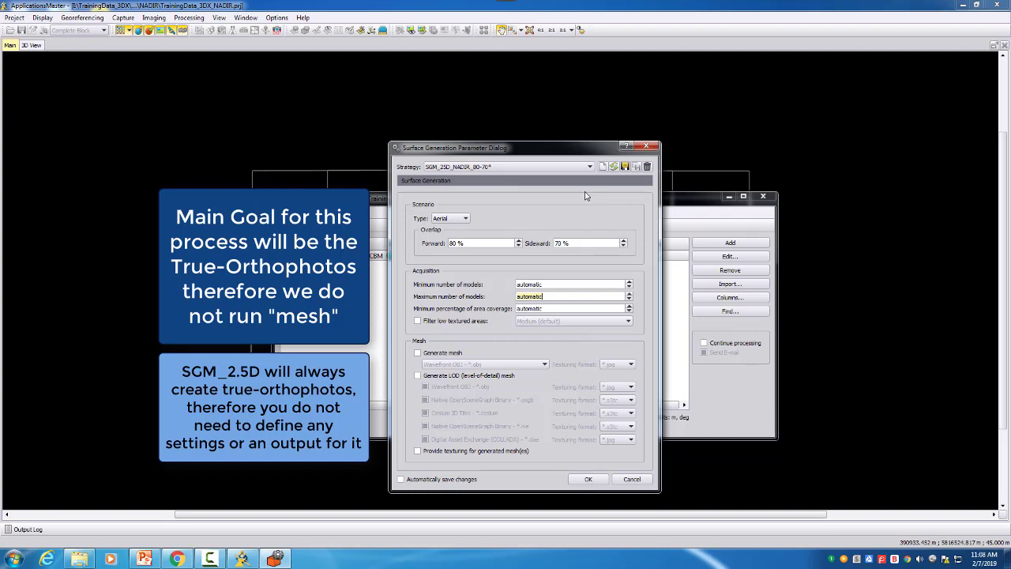
Step: Accept the new strategy's surface generation settings and confirm the changes
left_click(585, 479)
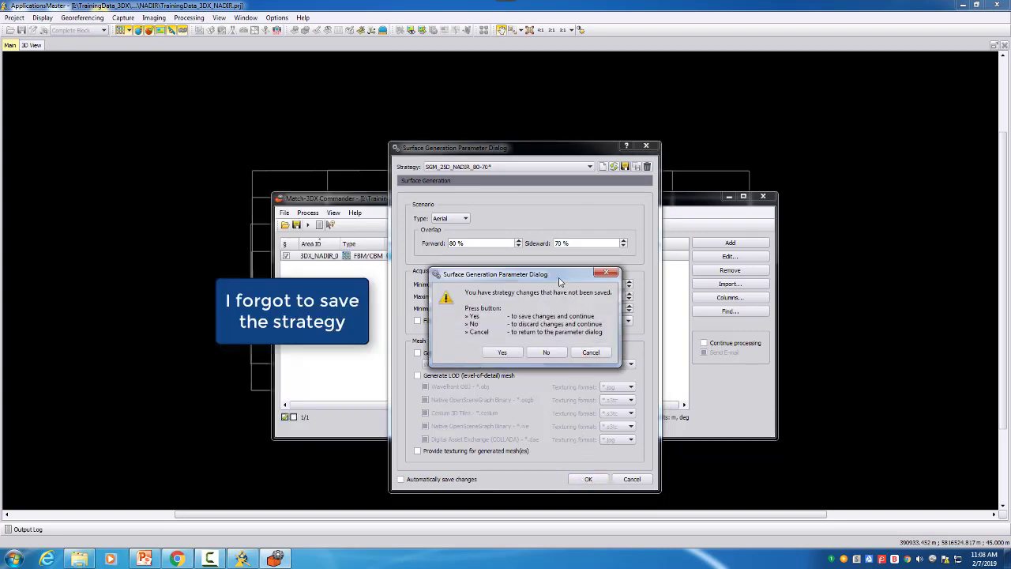
left_click_drag(558, 275, 619, 305)
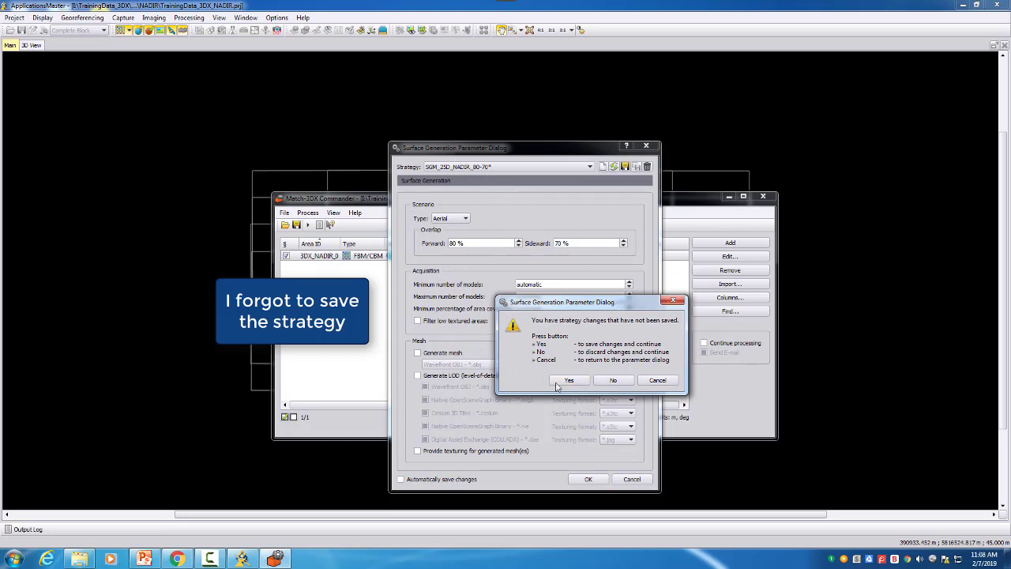
left_click(559, 384)
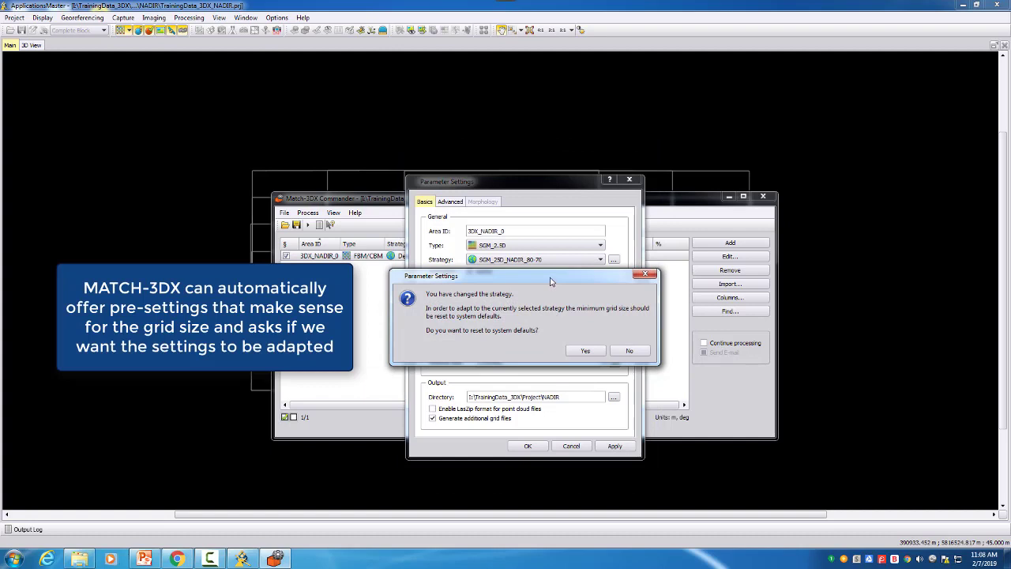
Step: Reset the grid size to system defaults and turn off additional grid files
left_click_drag(553, 277, 829, 278)
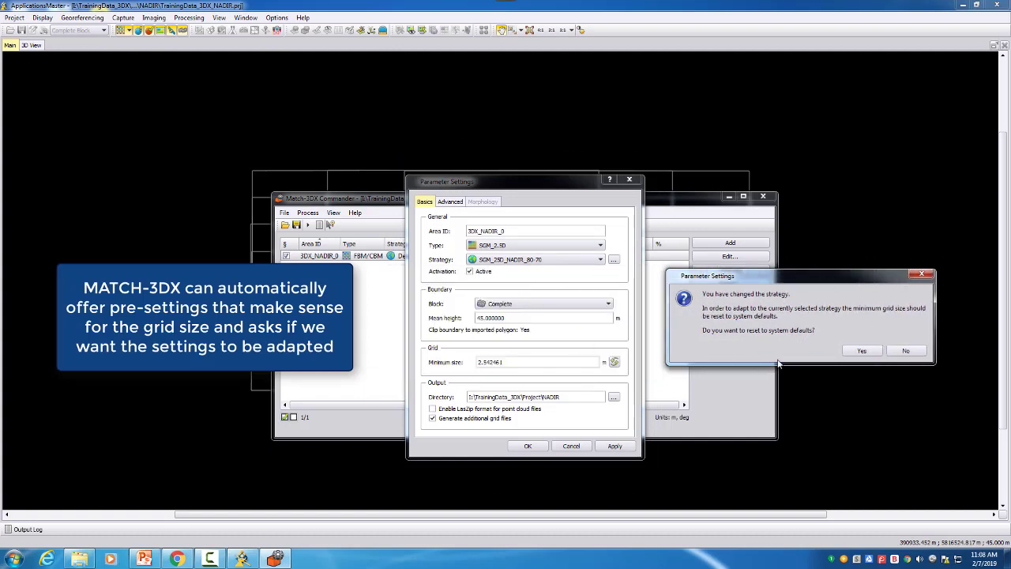
left_click(849, 355)
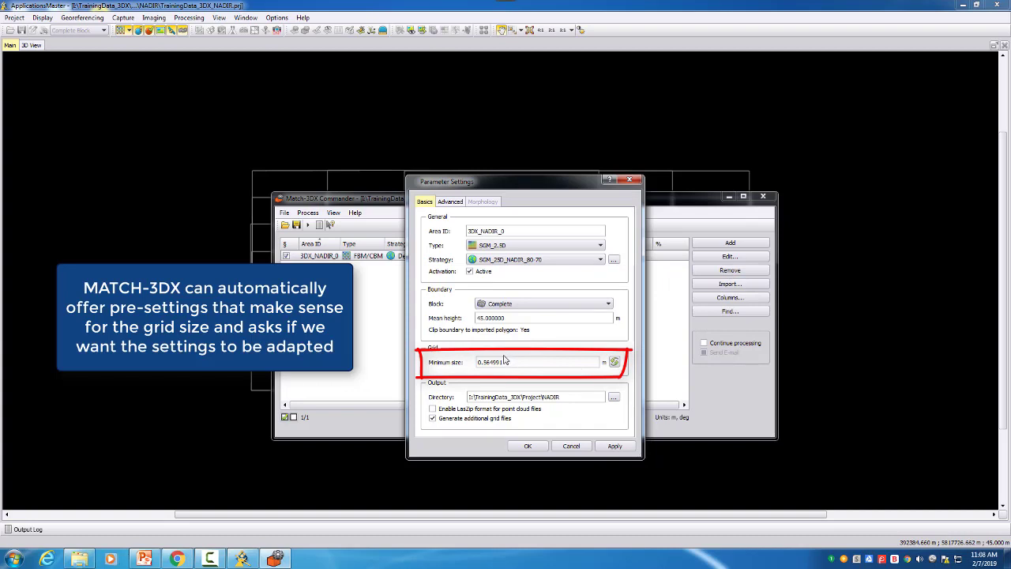
left_click(433, 418)
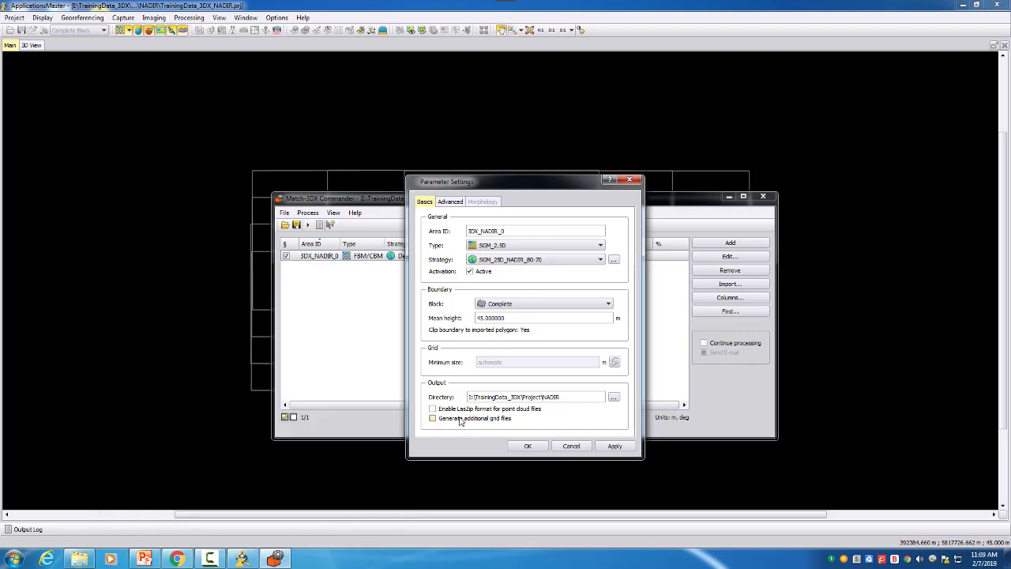
Step: Create a SGM_25D_NADIR folder in TrainingData_3DX and select it as output directory
left_click(613, 397)
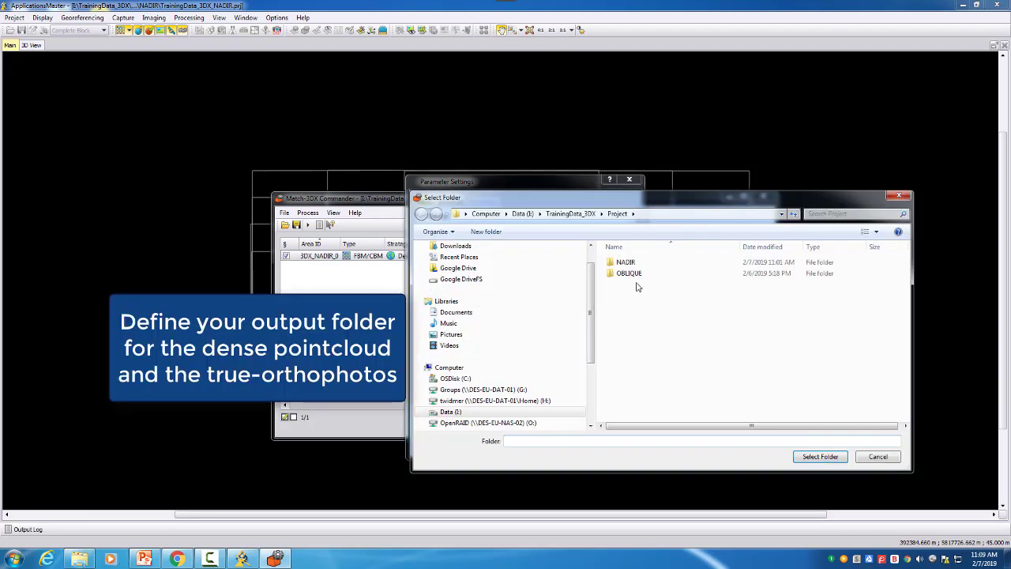
left_click(570, 213)
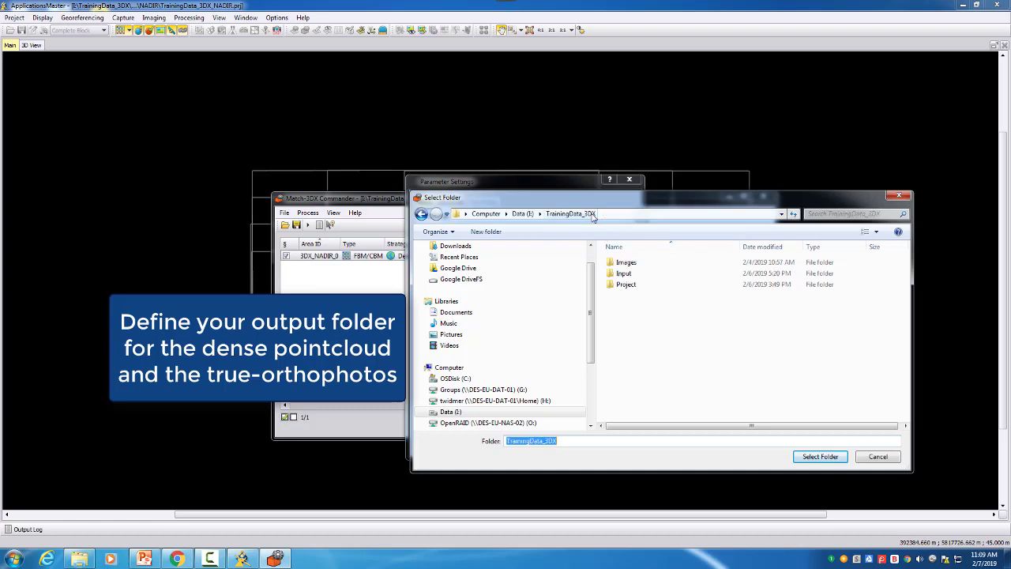
left_click(486, 232)
type("SGM_")
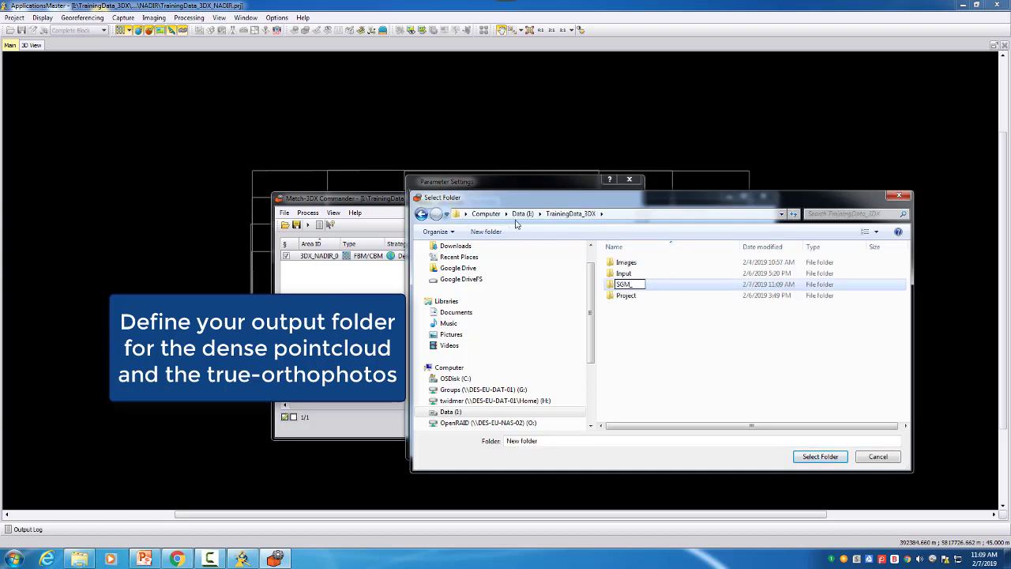
type("25D_NADIR")
key("Return")
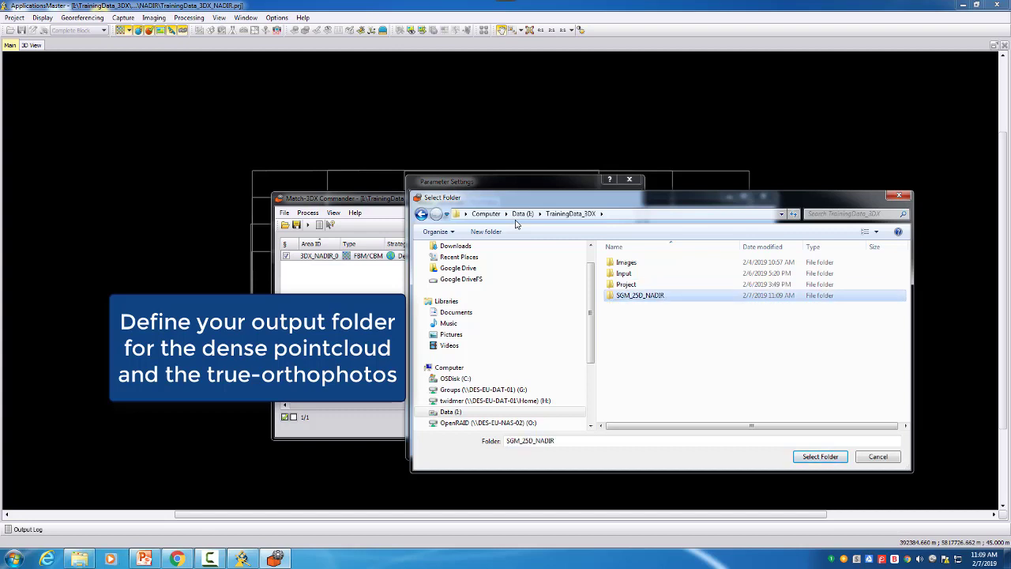
left_click(819, 456)
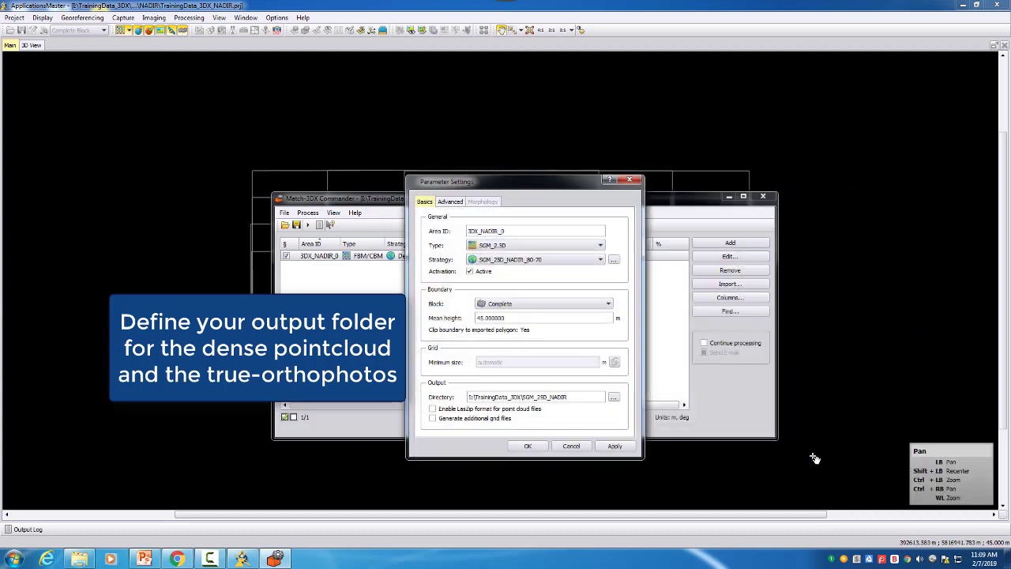
Step: Show the Advanced options and confirm the parameters, triggering the 32 GB memory warning
left_click_drag(519, 181, 560, 166)
left_click(501, 187)
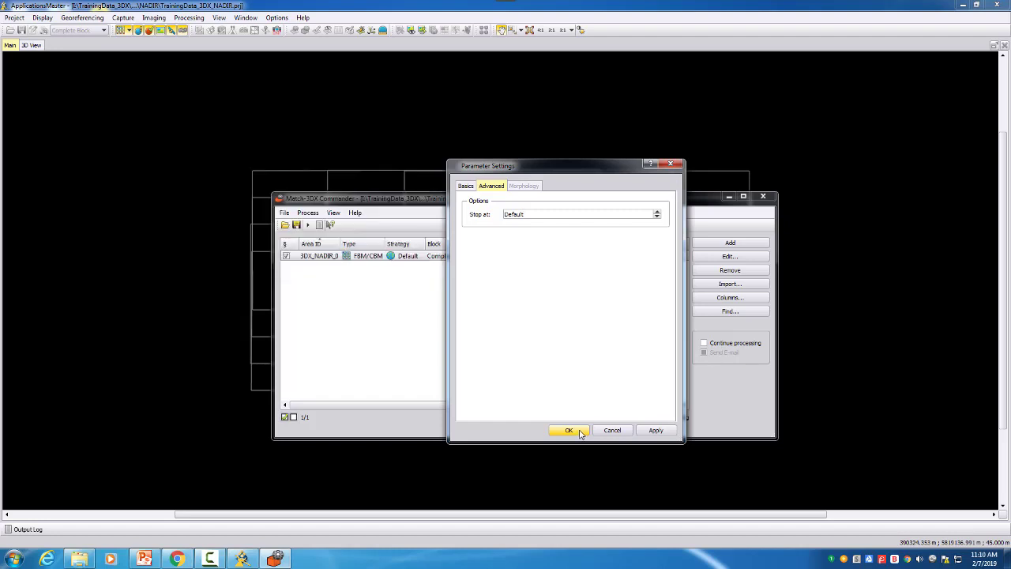
left_click(570, 431)
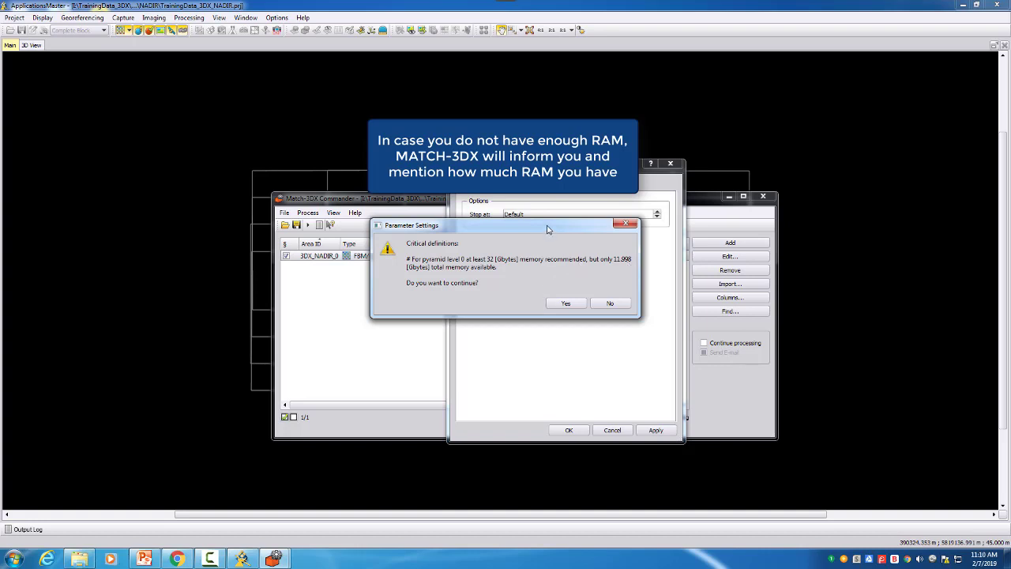
Step: Decline the level 0 memory warning, set Stop at to Level 1, and apply
left_click_drag(549, 230, 545, 227)
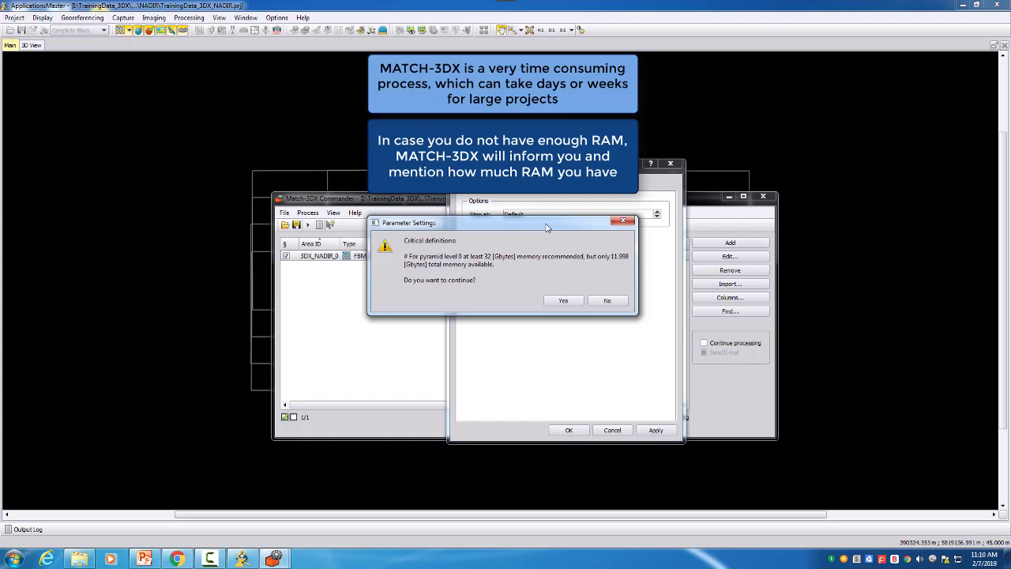
left_click(608, 301)
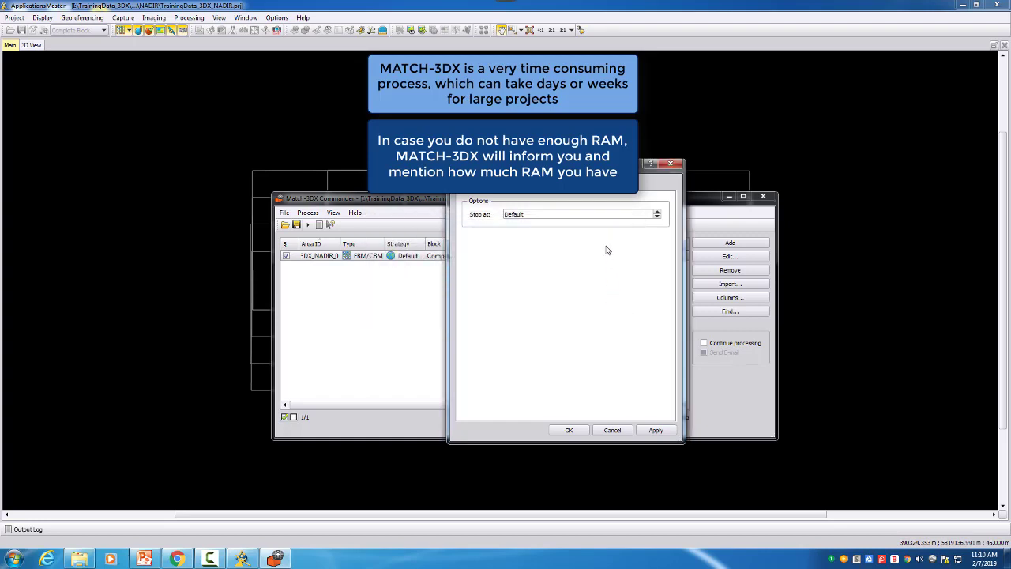
left_click(657, 214)
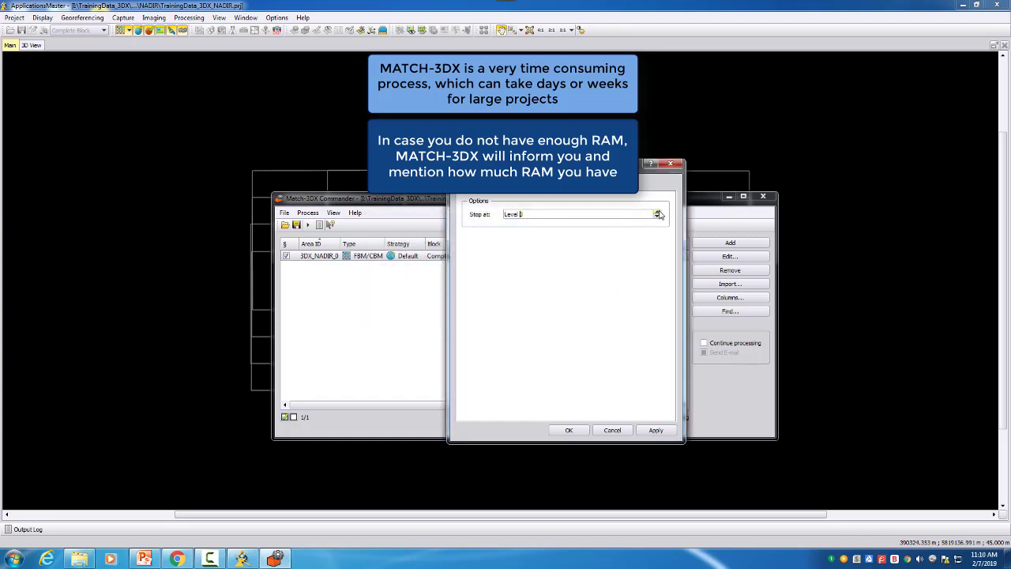
left_click(655, 431)
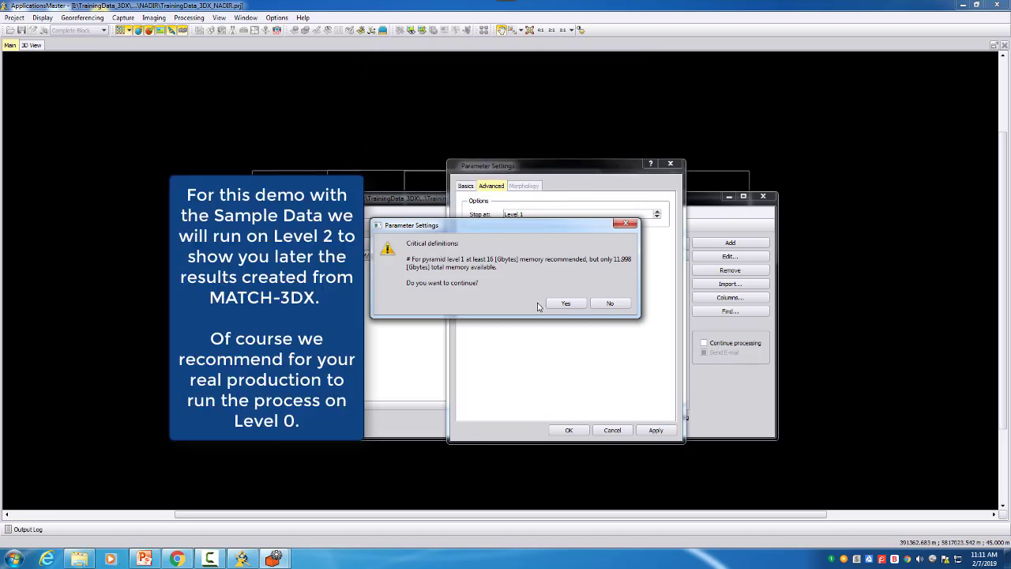
Step: Answer No to the 16 GB Level 1 memory warning
left_click(610, 303)
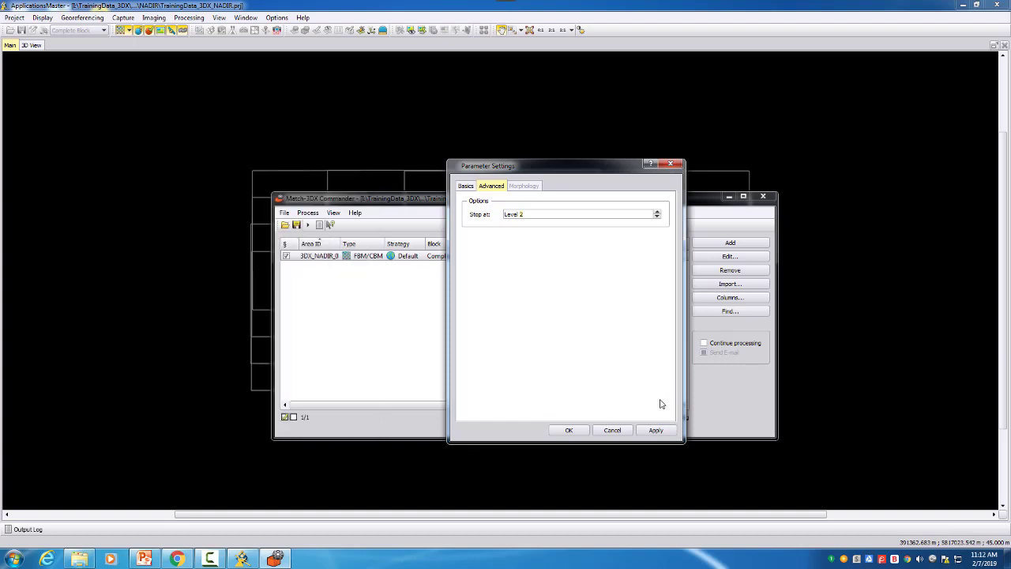
Step: Confirm 3DX_NADIR_0 as SGM_2.5D with strategy SGM_25D_NADIR_80-70, save, and widen the Strategy column
left_click(656, 430)
left_click(569, 430)
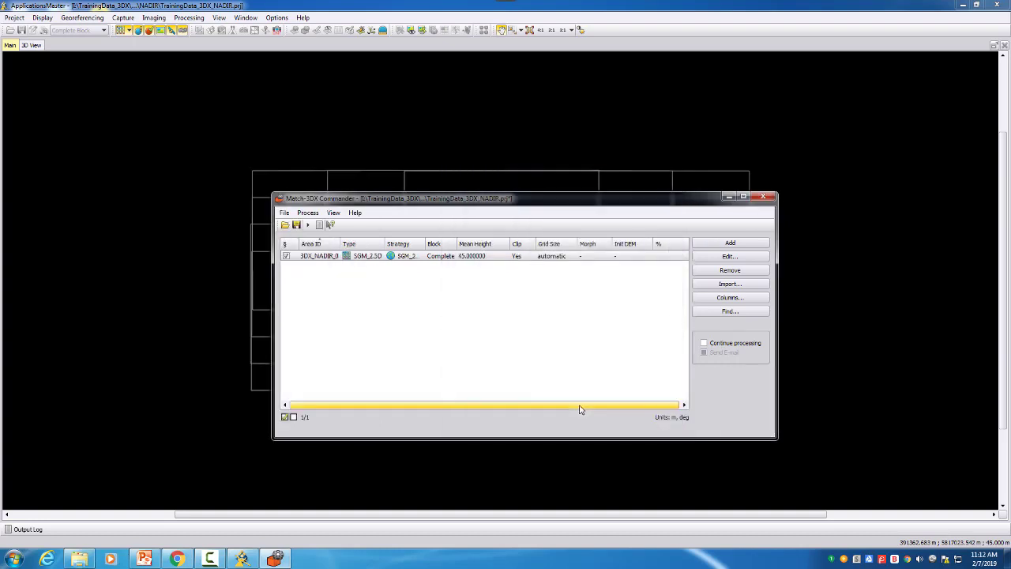
left_click(297, 226)
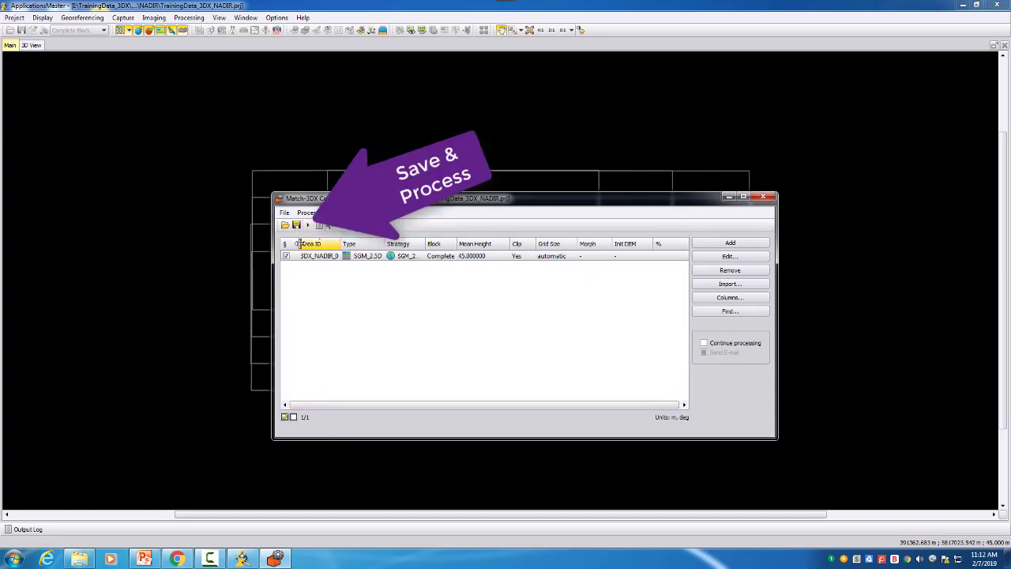
left_click_drag(298, 243, 306, 244)
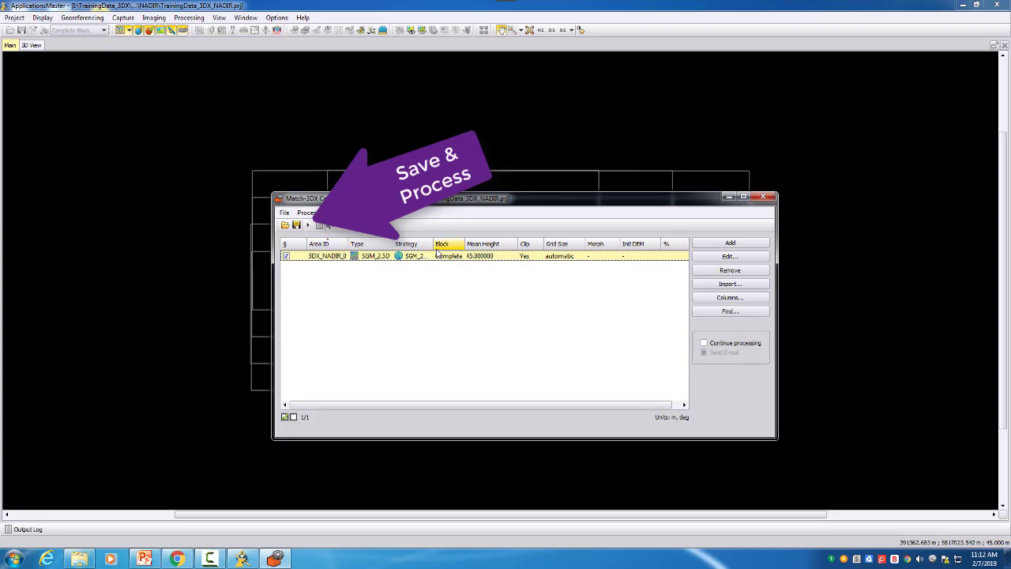
left_click_drag(434, 244, 460, 244)
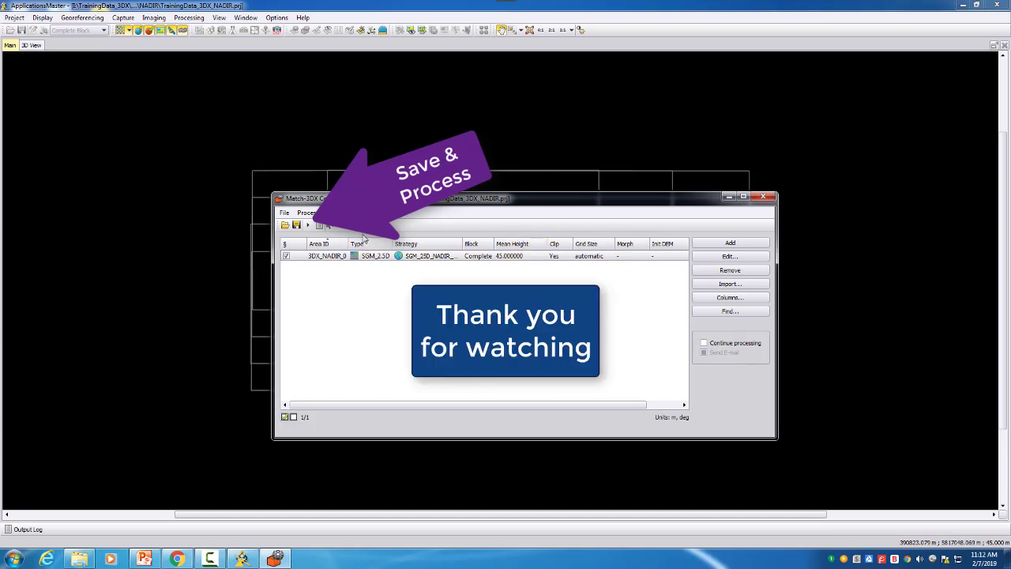
Step: Start processing area 3DX_NADIR_0 from the Process toolbar button
left_click(308, 225)
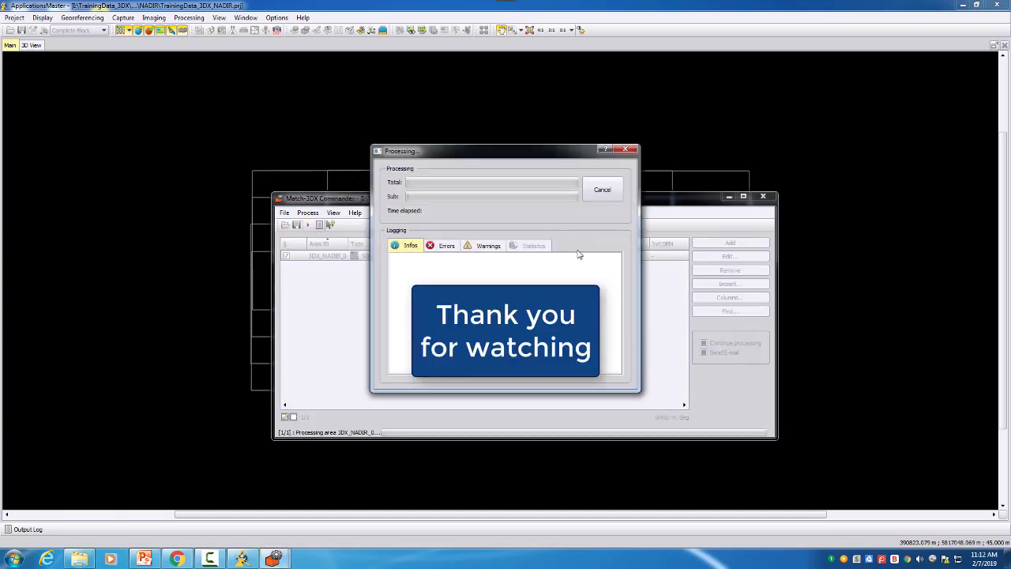